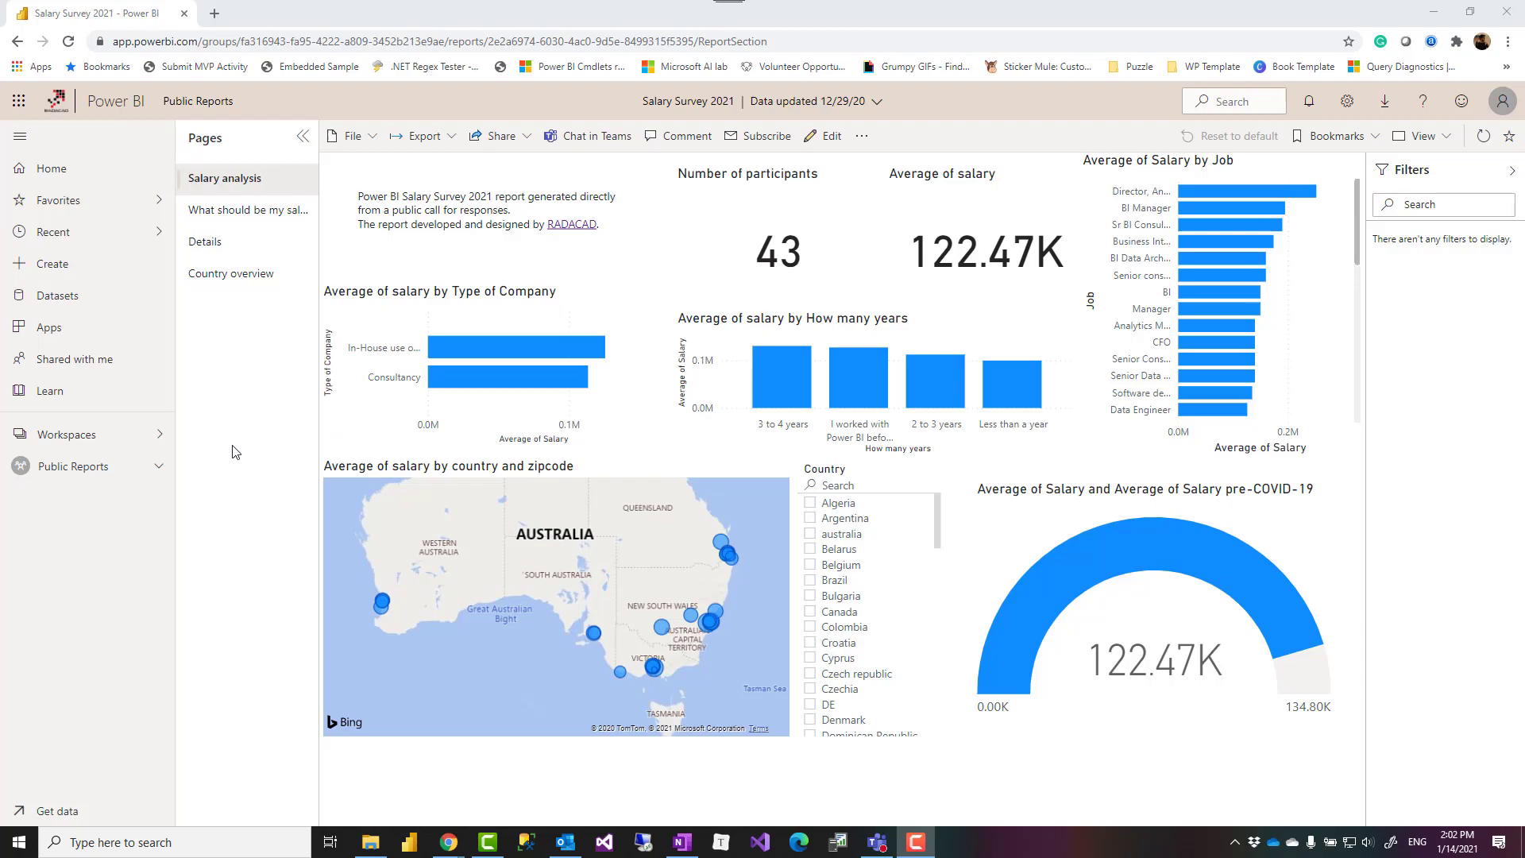
Step: Open the Public Reports workspace and show its list of new item types, including Streaming dataset
click(70, 468)
click(242, 201)
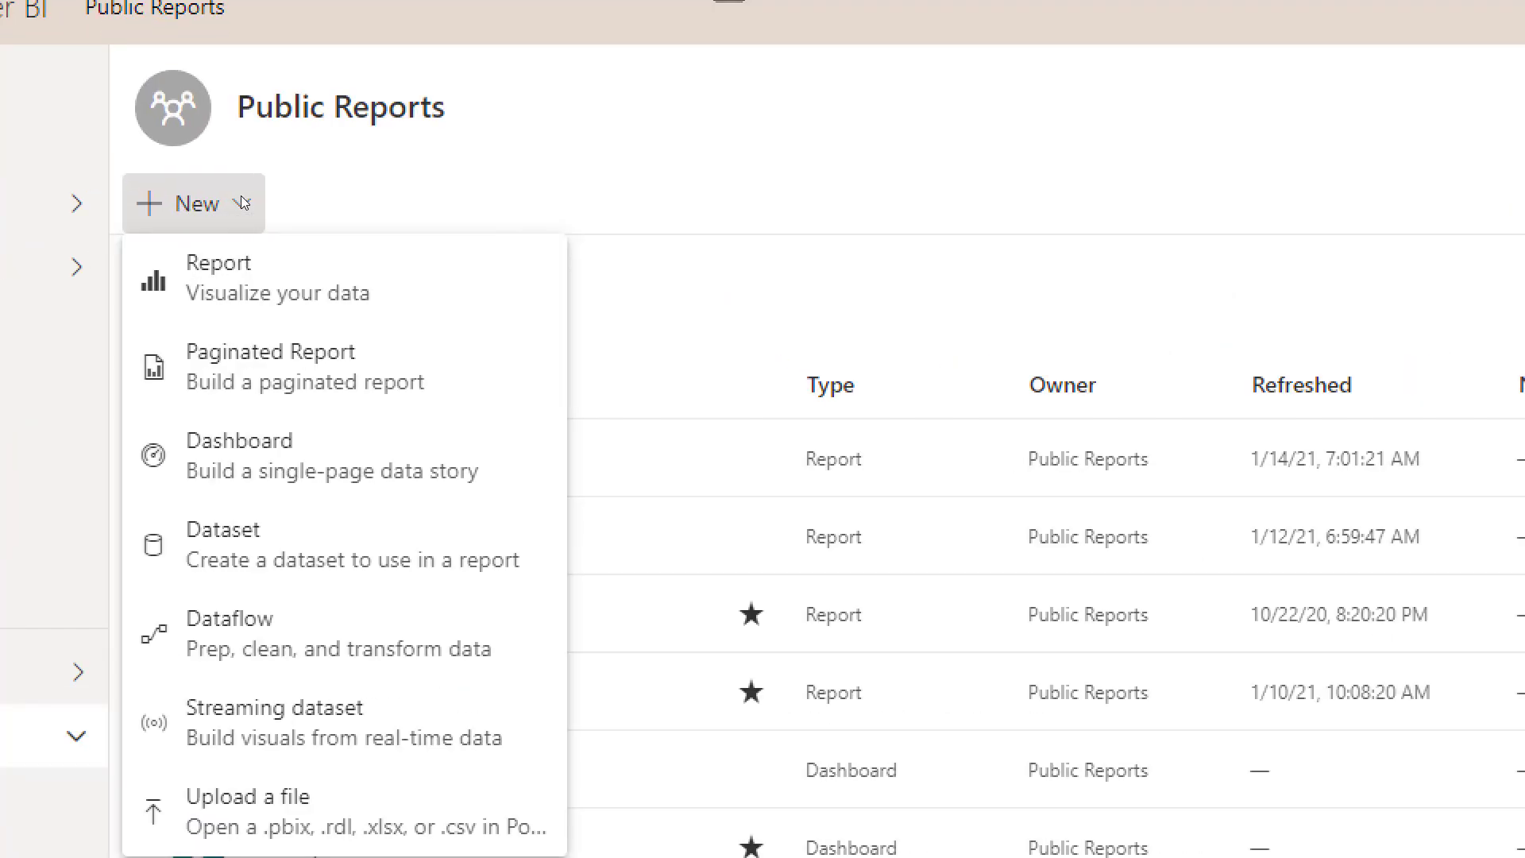
drag(117, 173, 271, 241)
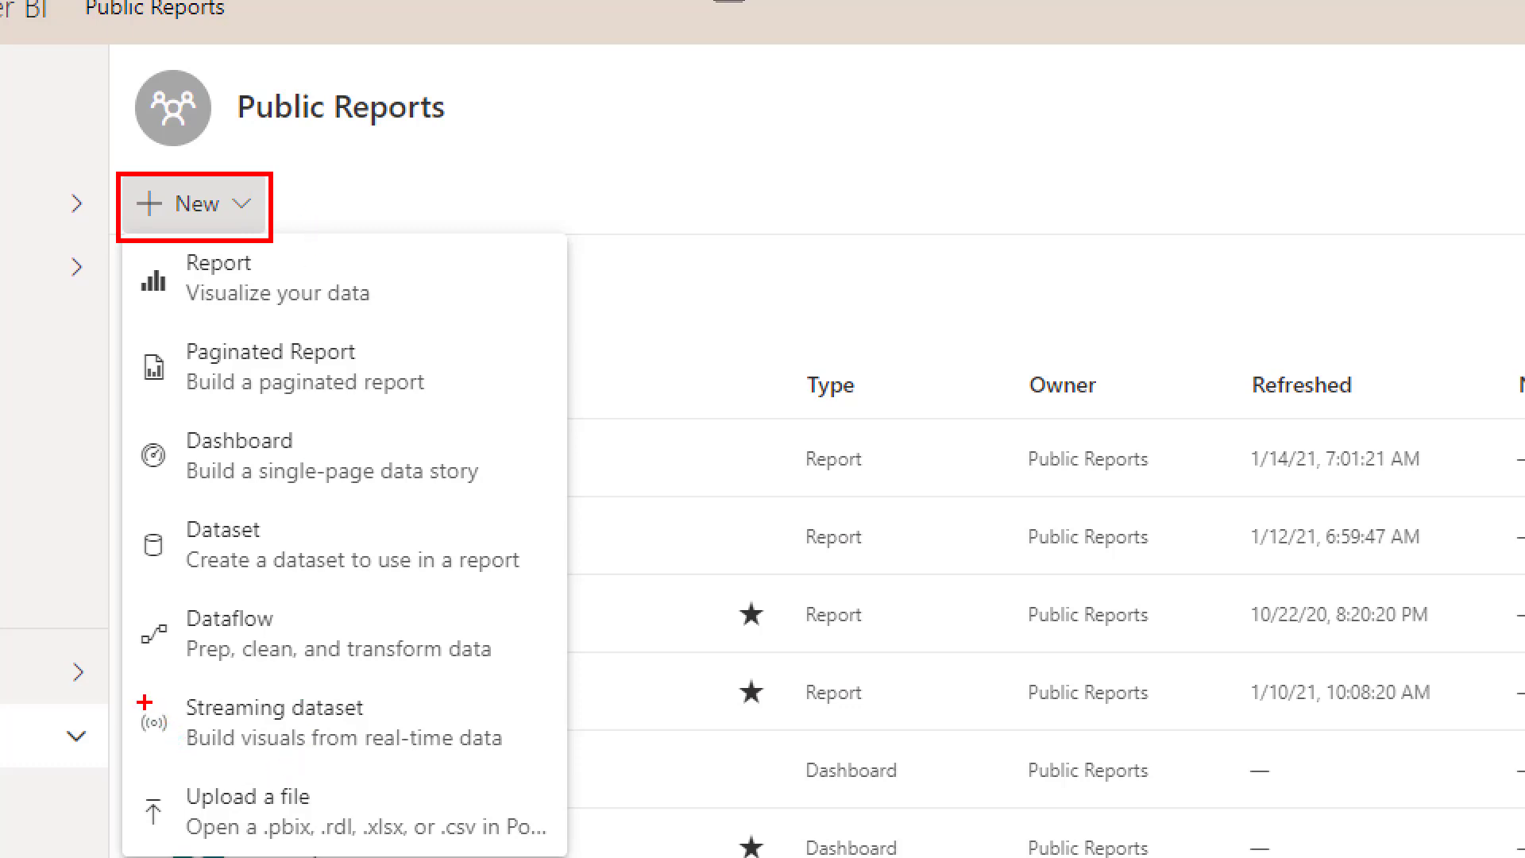
drag(121, 682, 554, 767)
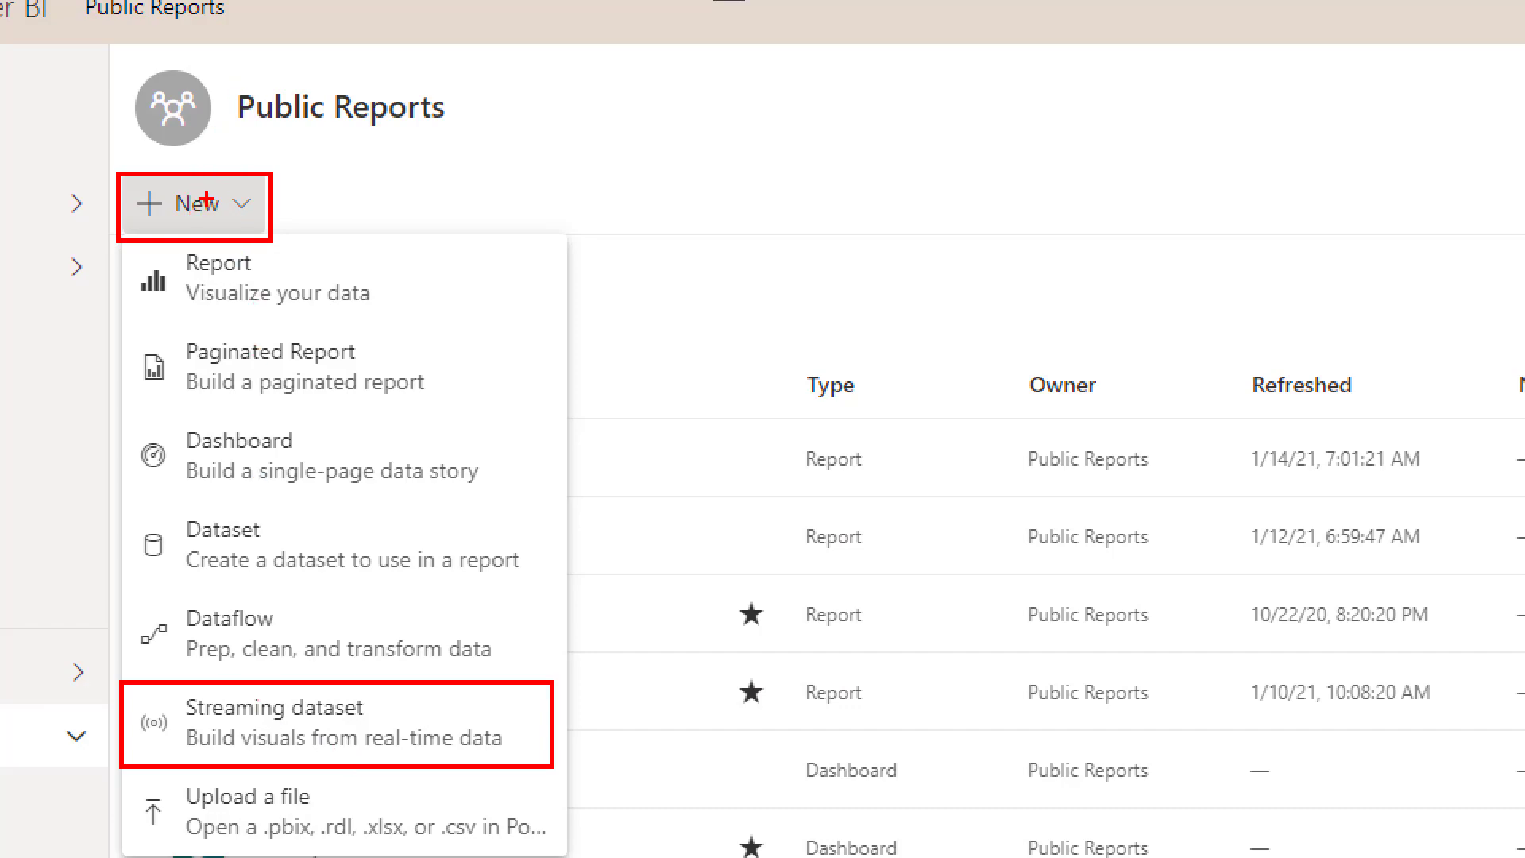
Step: Begin a new API streaming dataset, then cancel the form without creating it
click(318, 743)
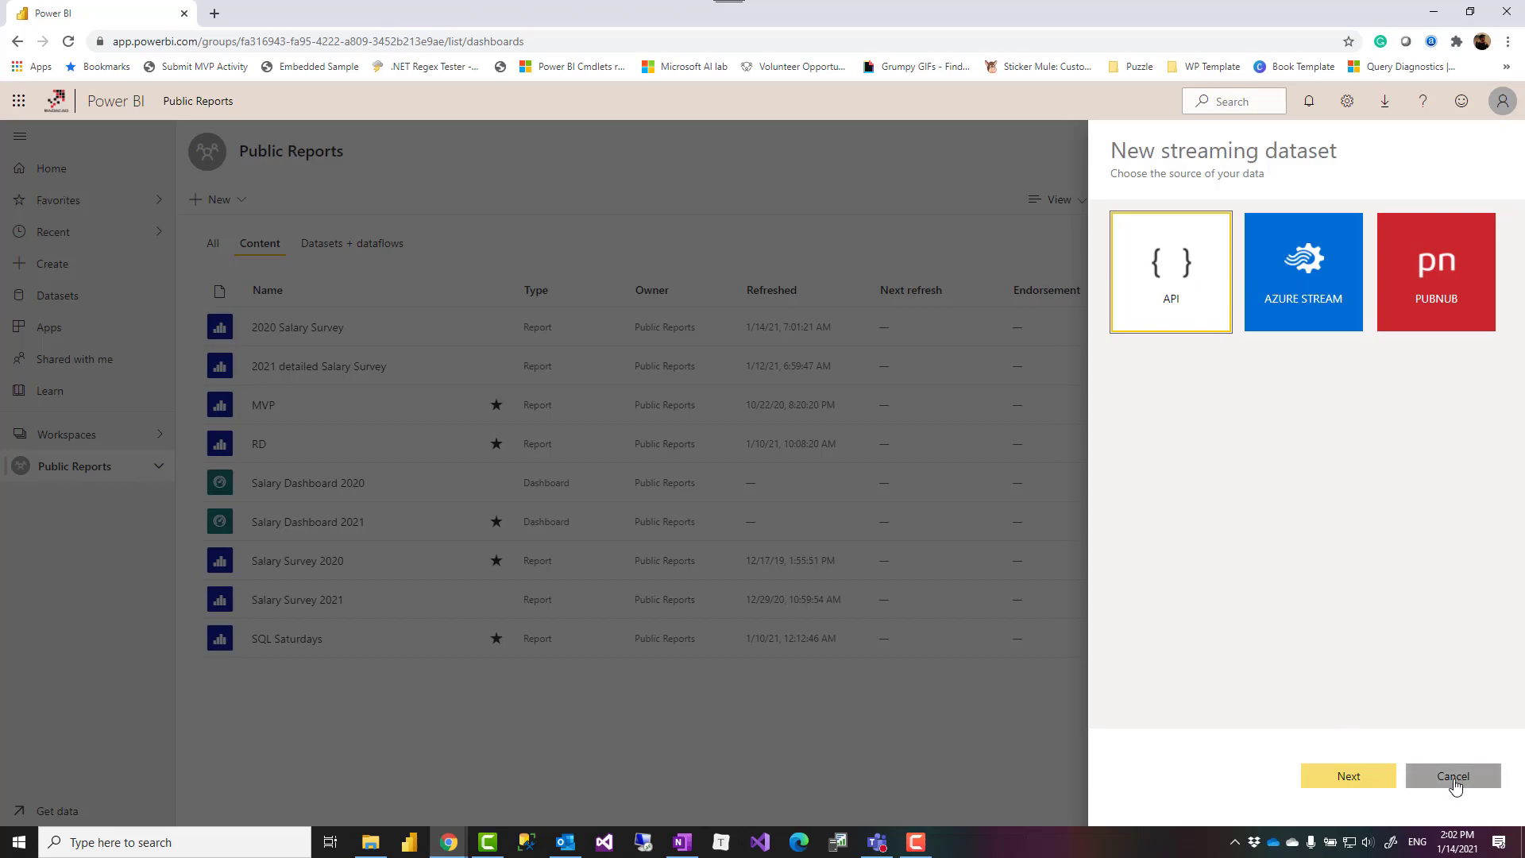
click(1353, 777)
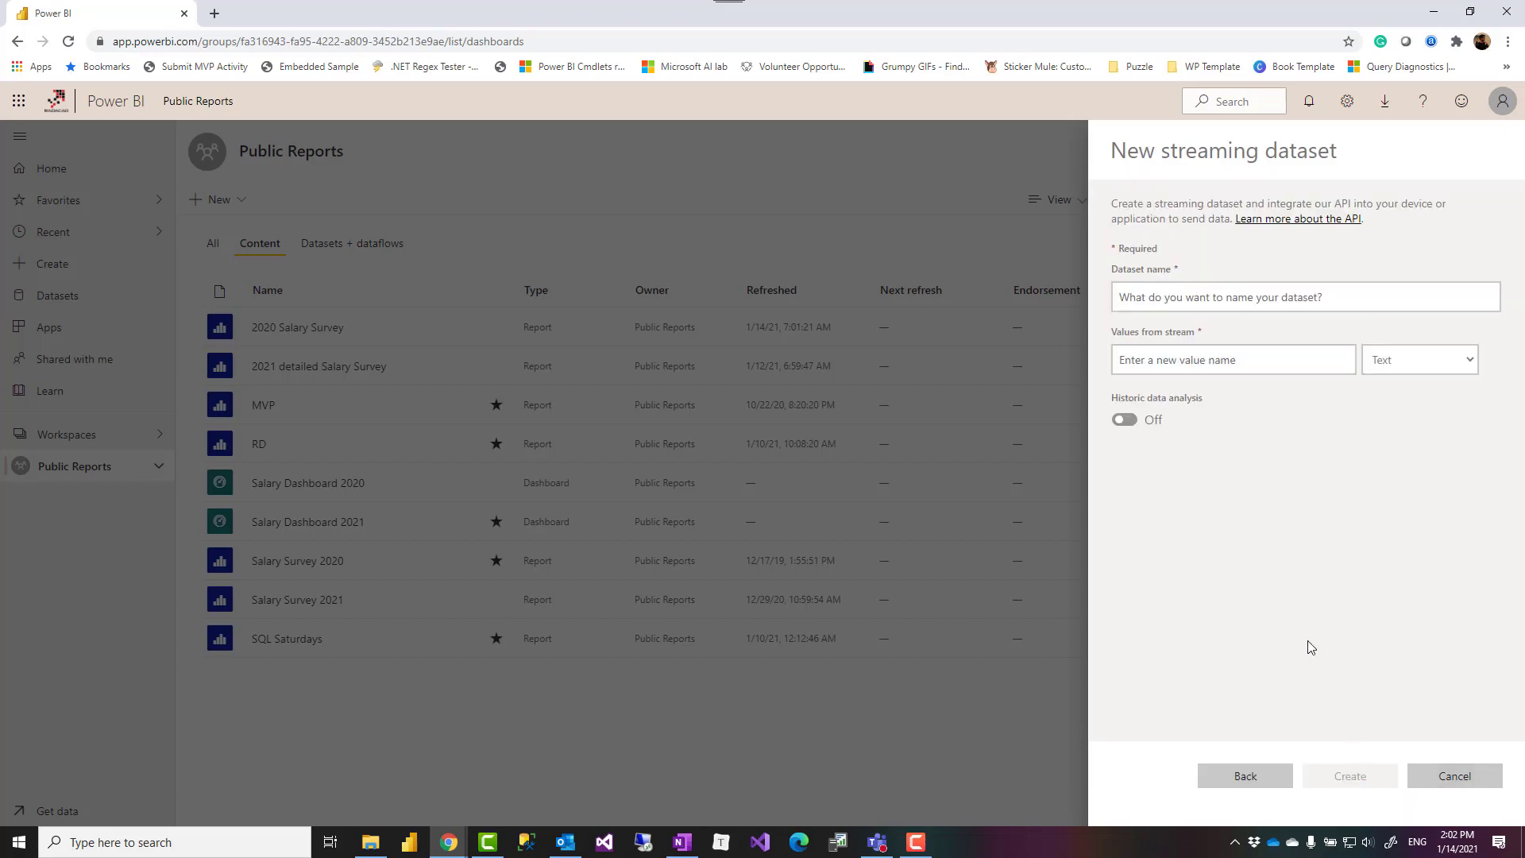
click(1188, 375)
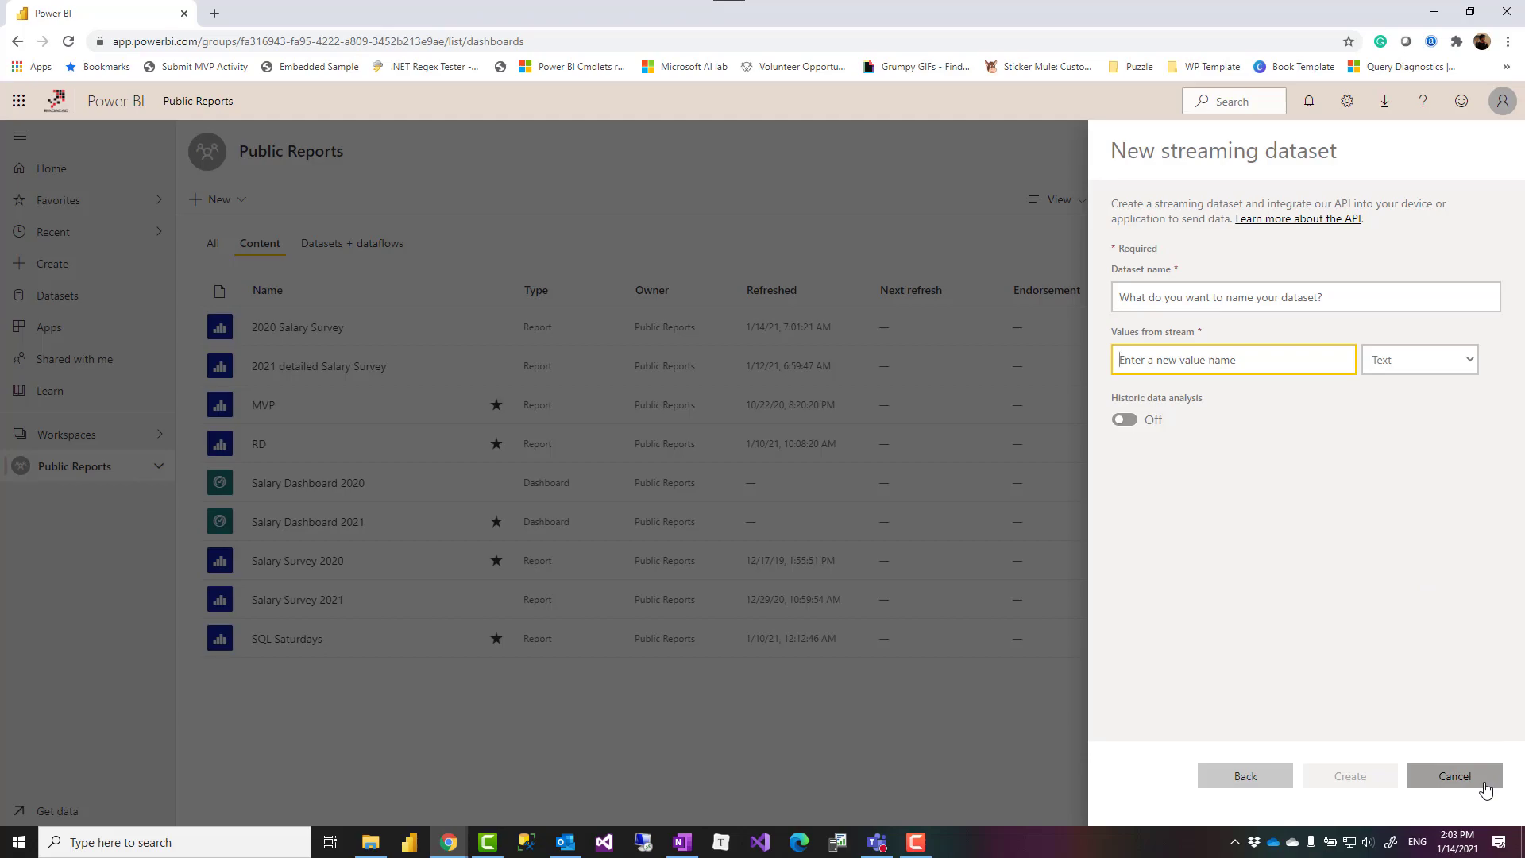
click(1454, 776)
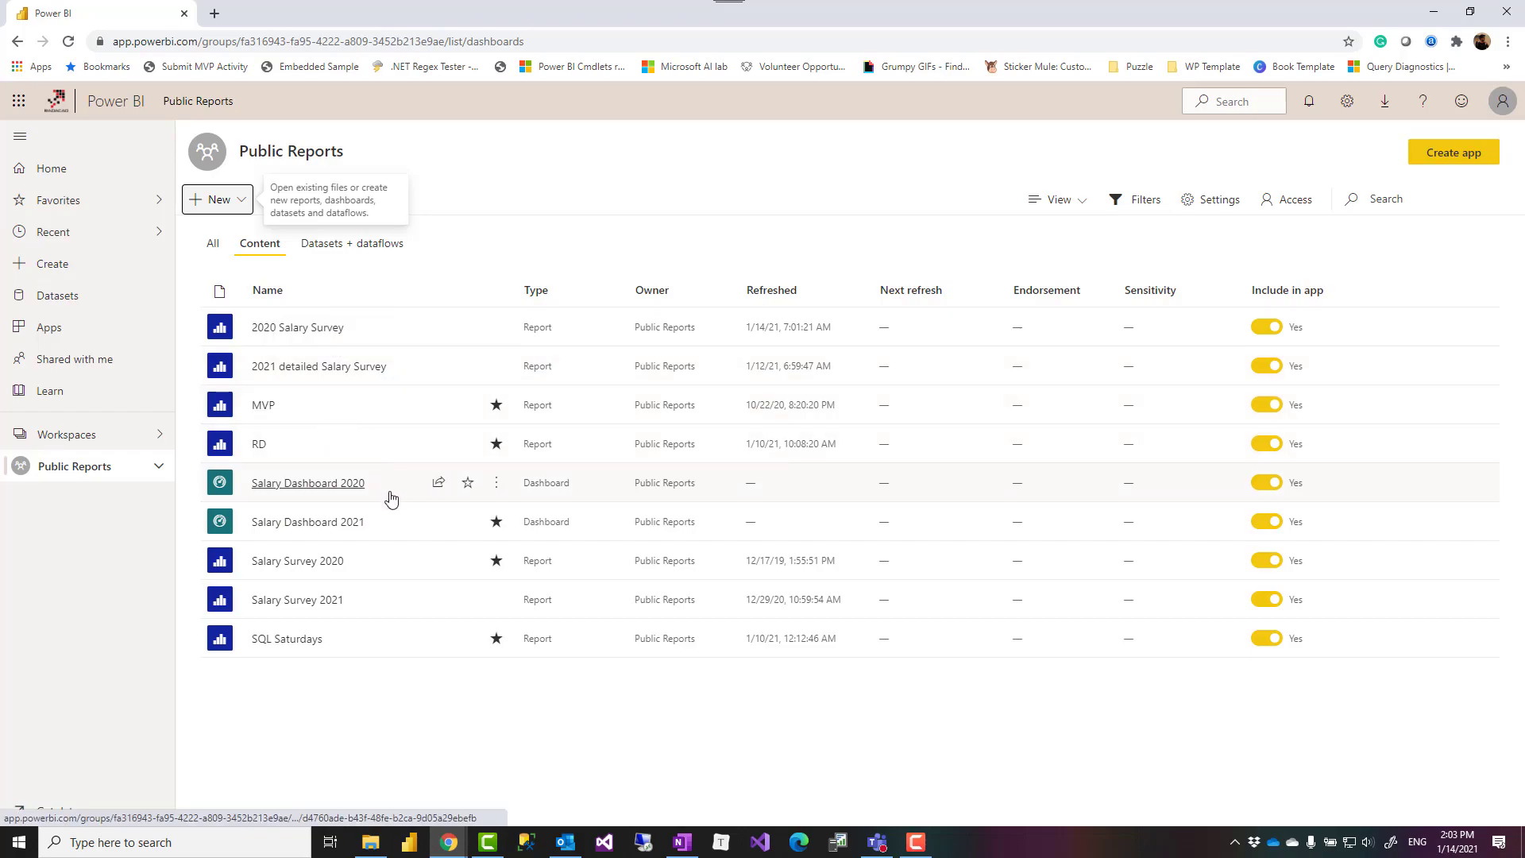
click(321, 529)
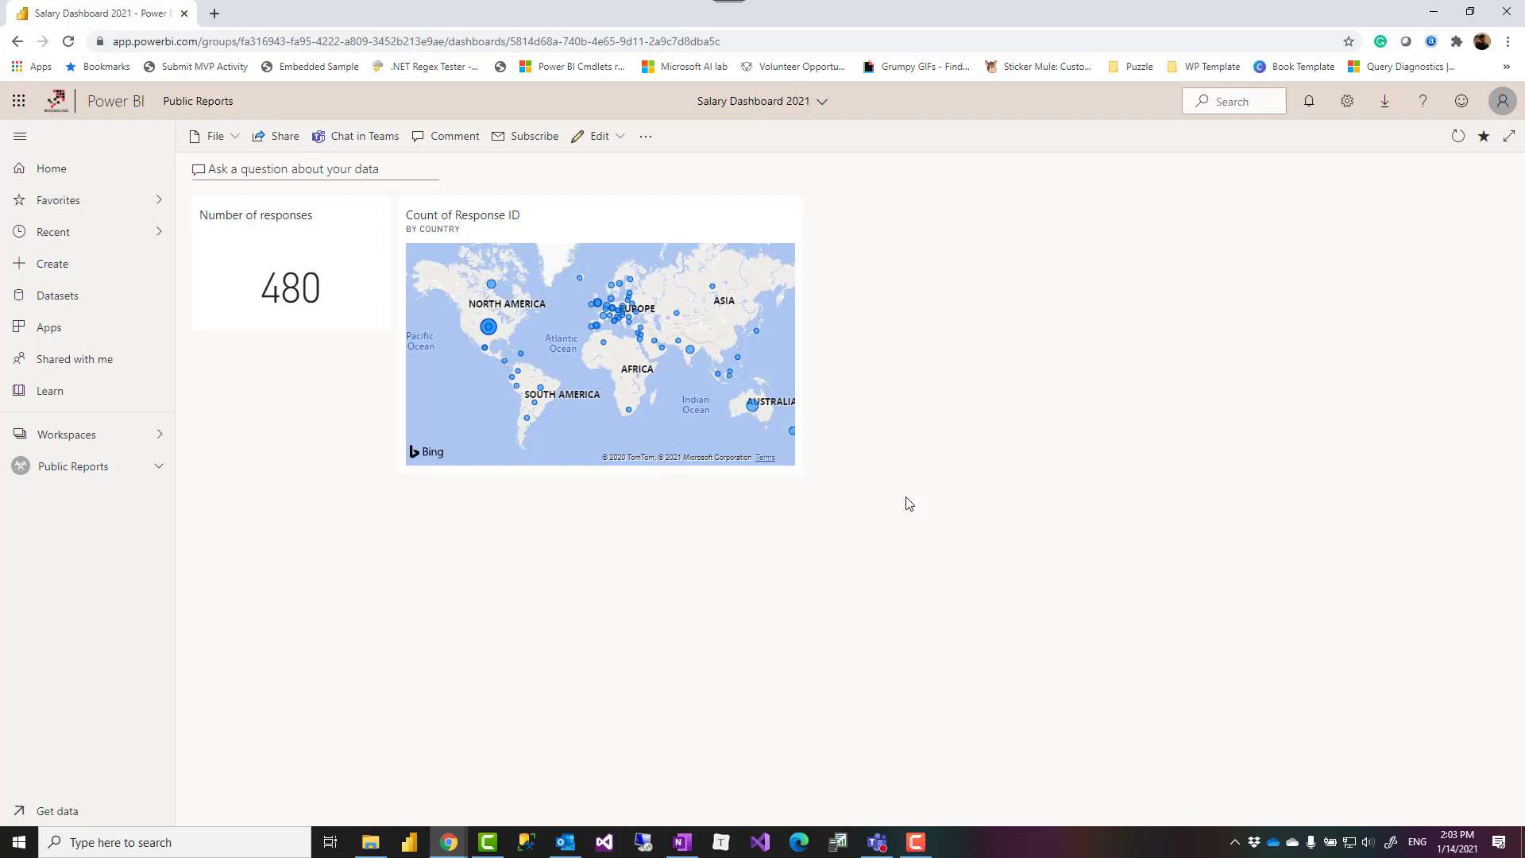
click(581, 230)
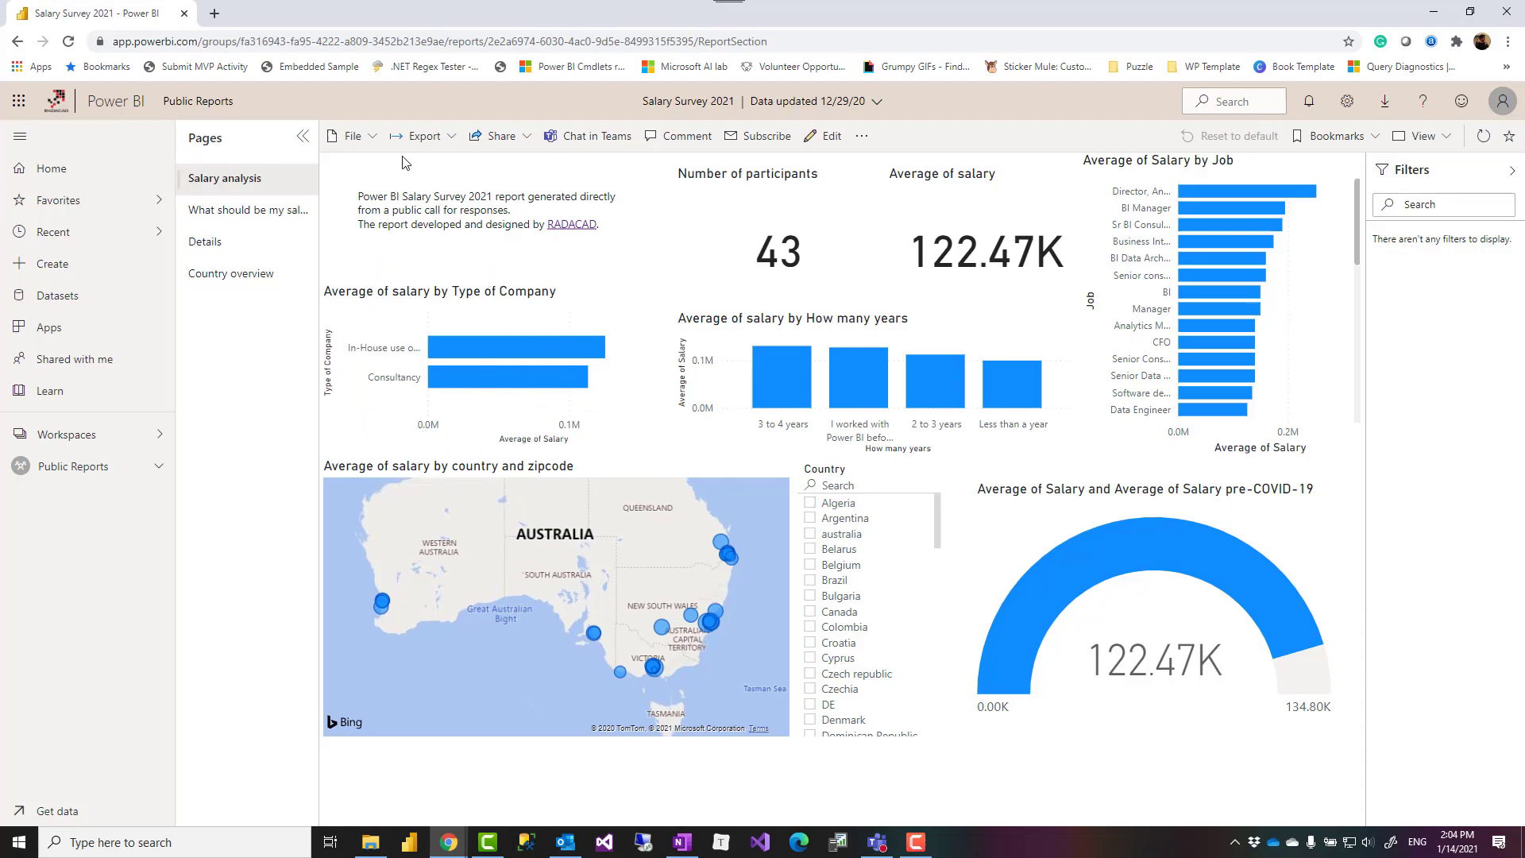
click(374, 145)
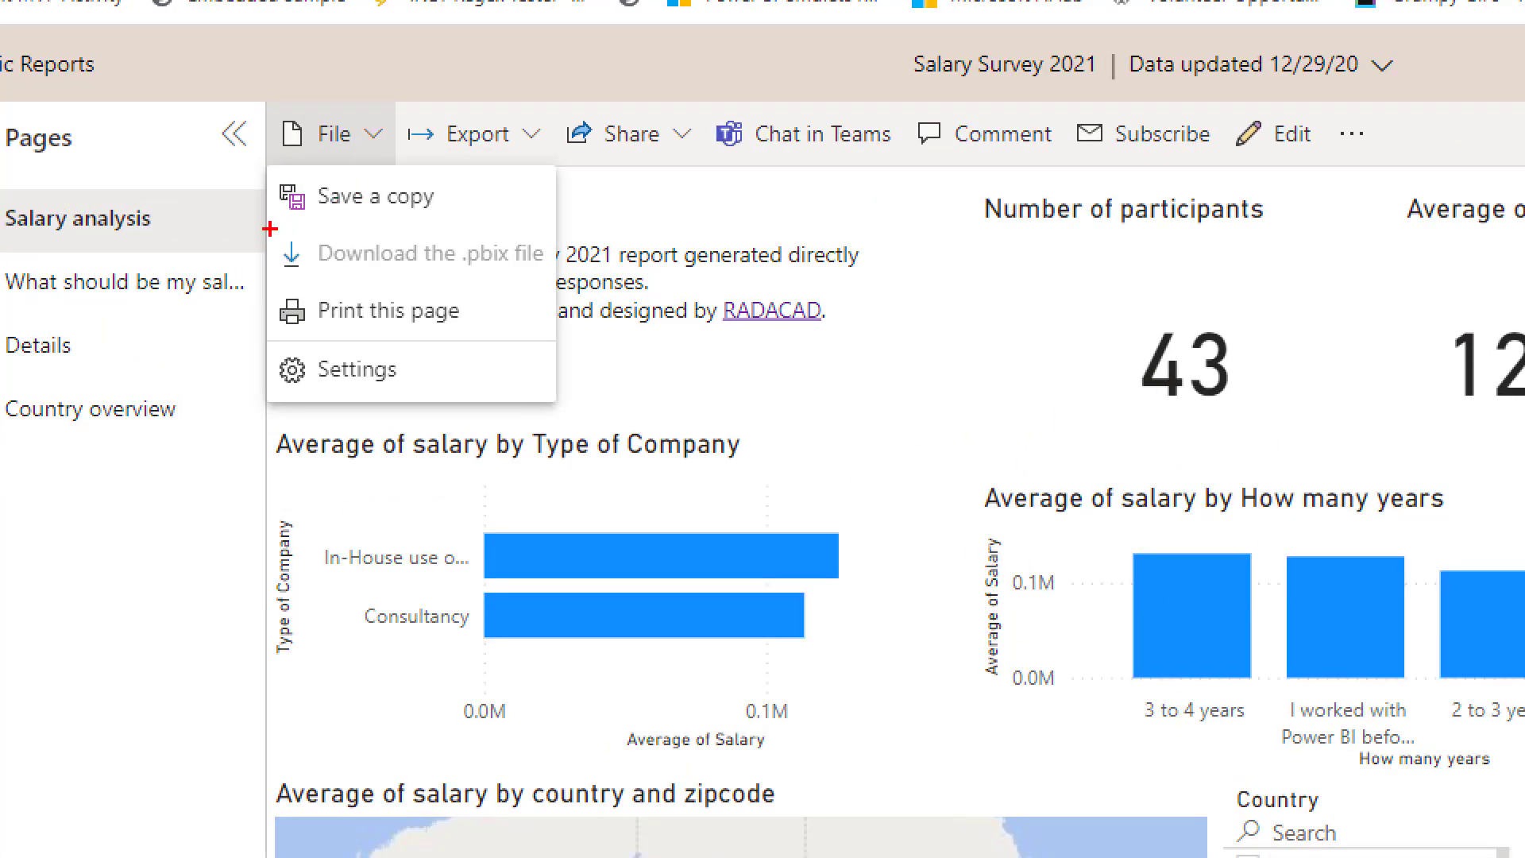
drag(319, 183, 345, 184)
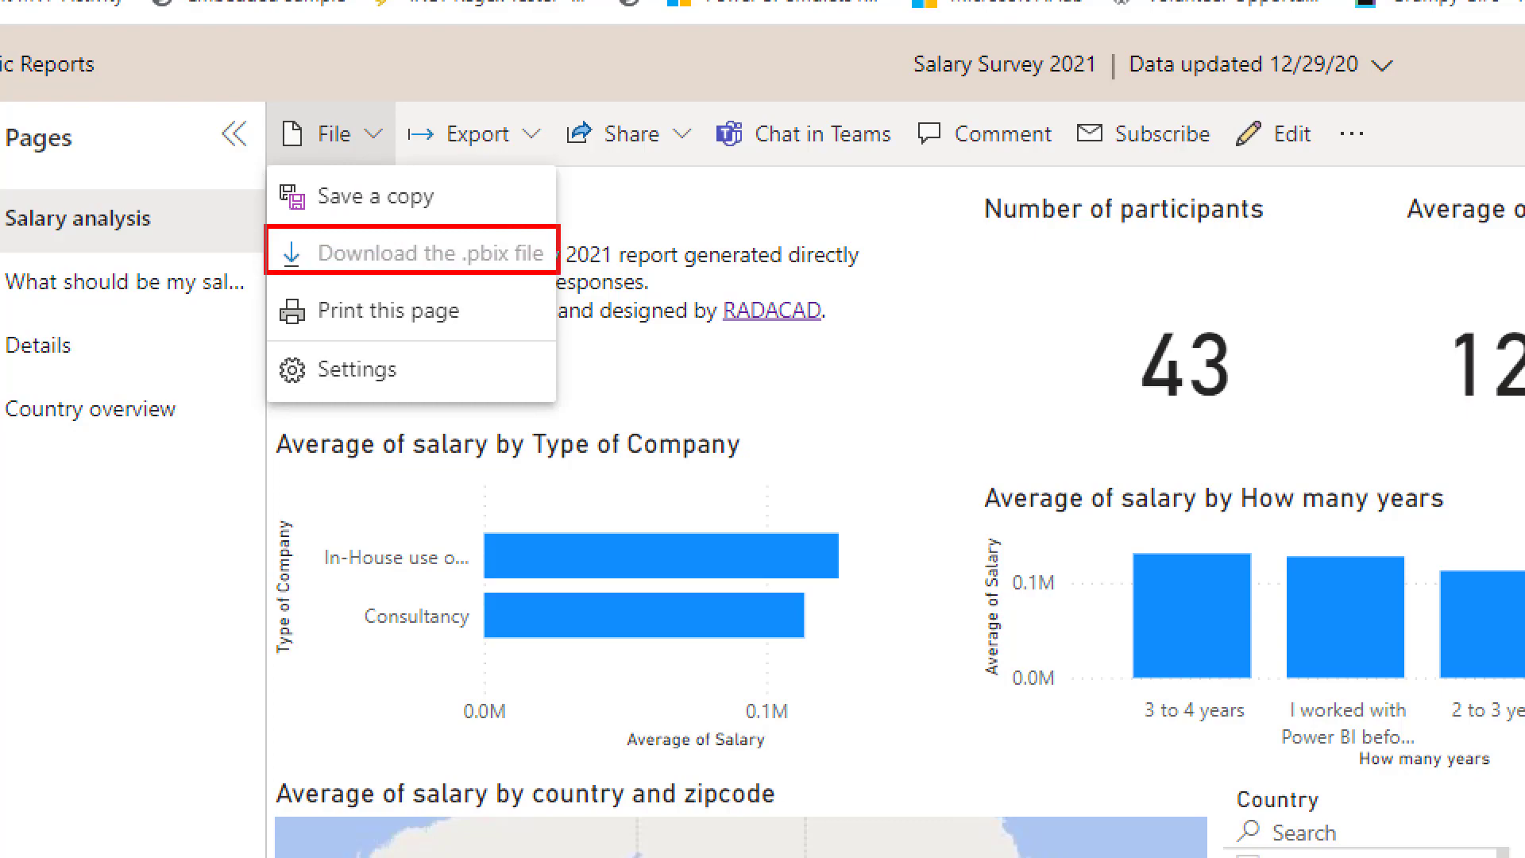
key(Escape)
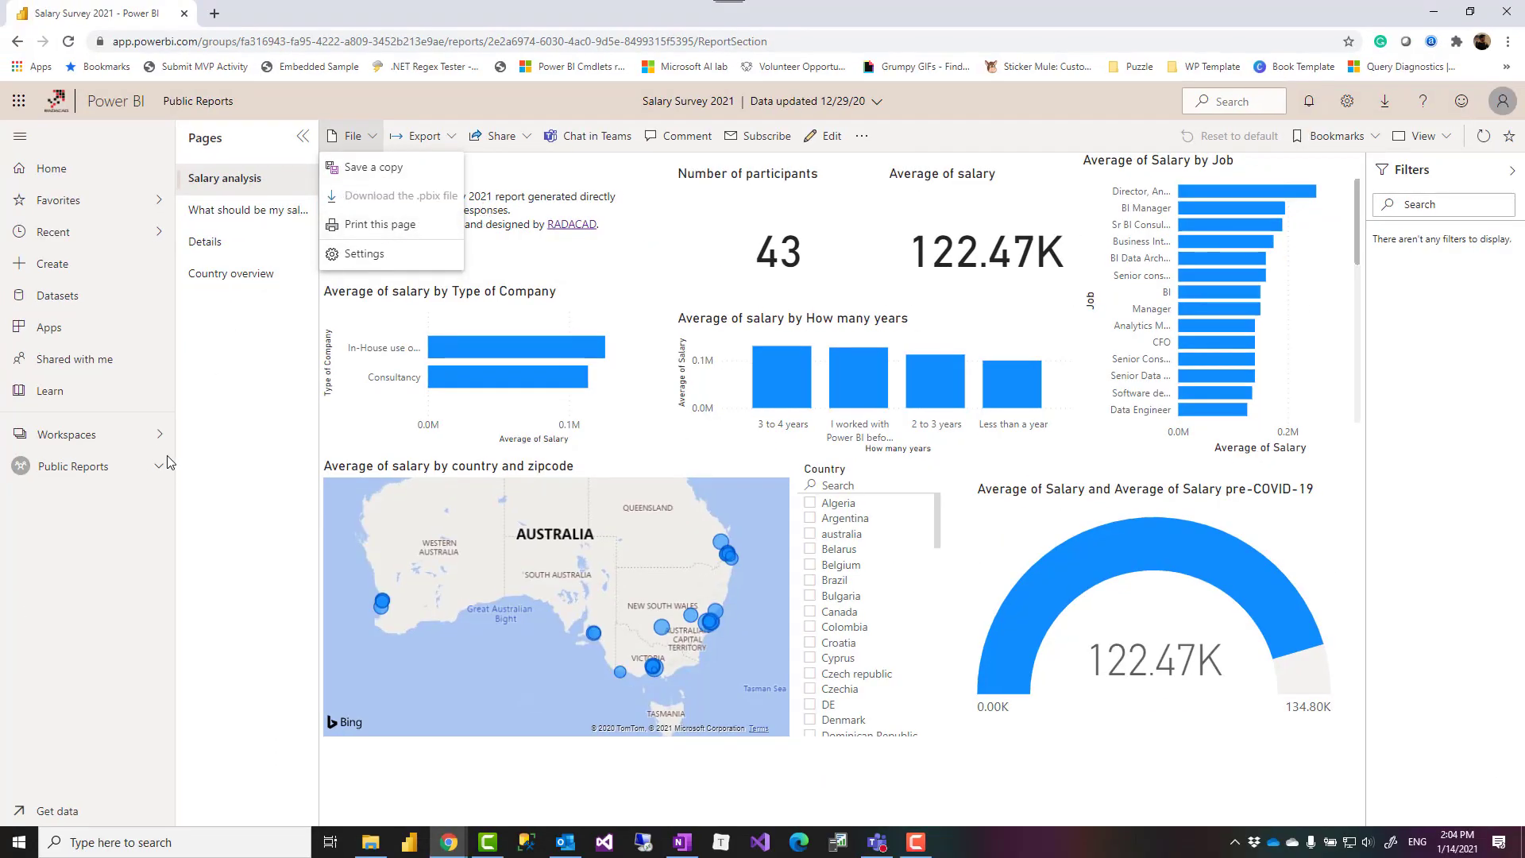
click(117, 467)
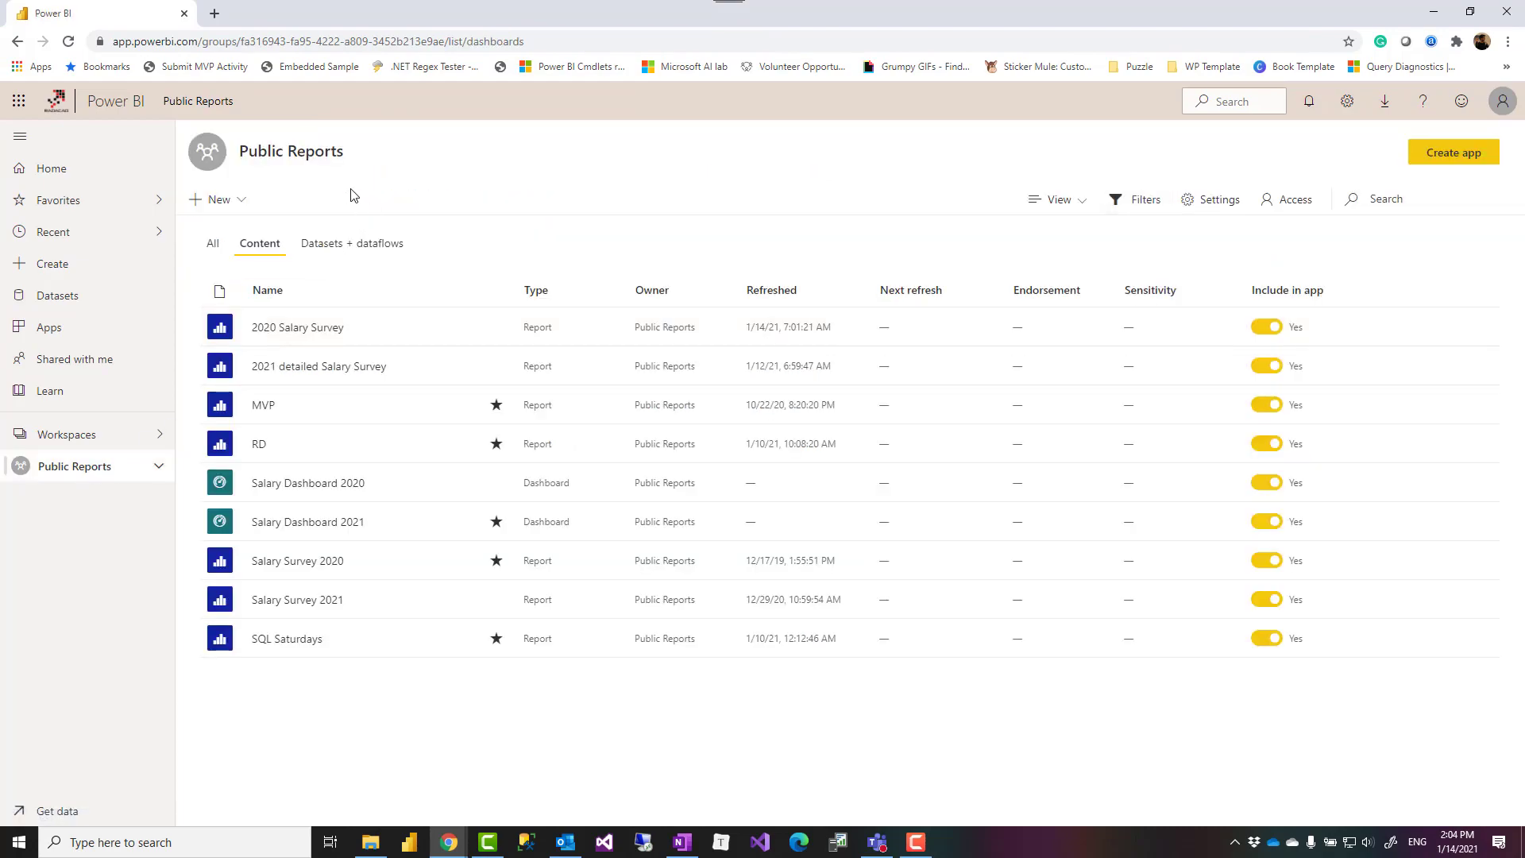
Step: List the datasets, check the Salary Survey 2021 and SQL Saturdays options, and view Salary Survey 2021 API info
click(325, 246)
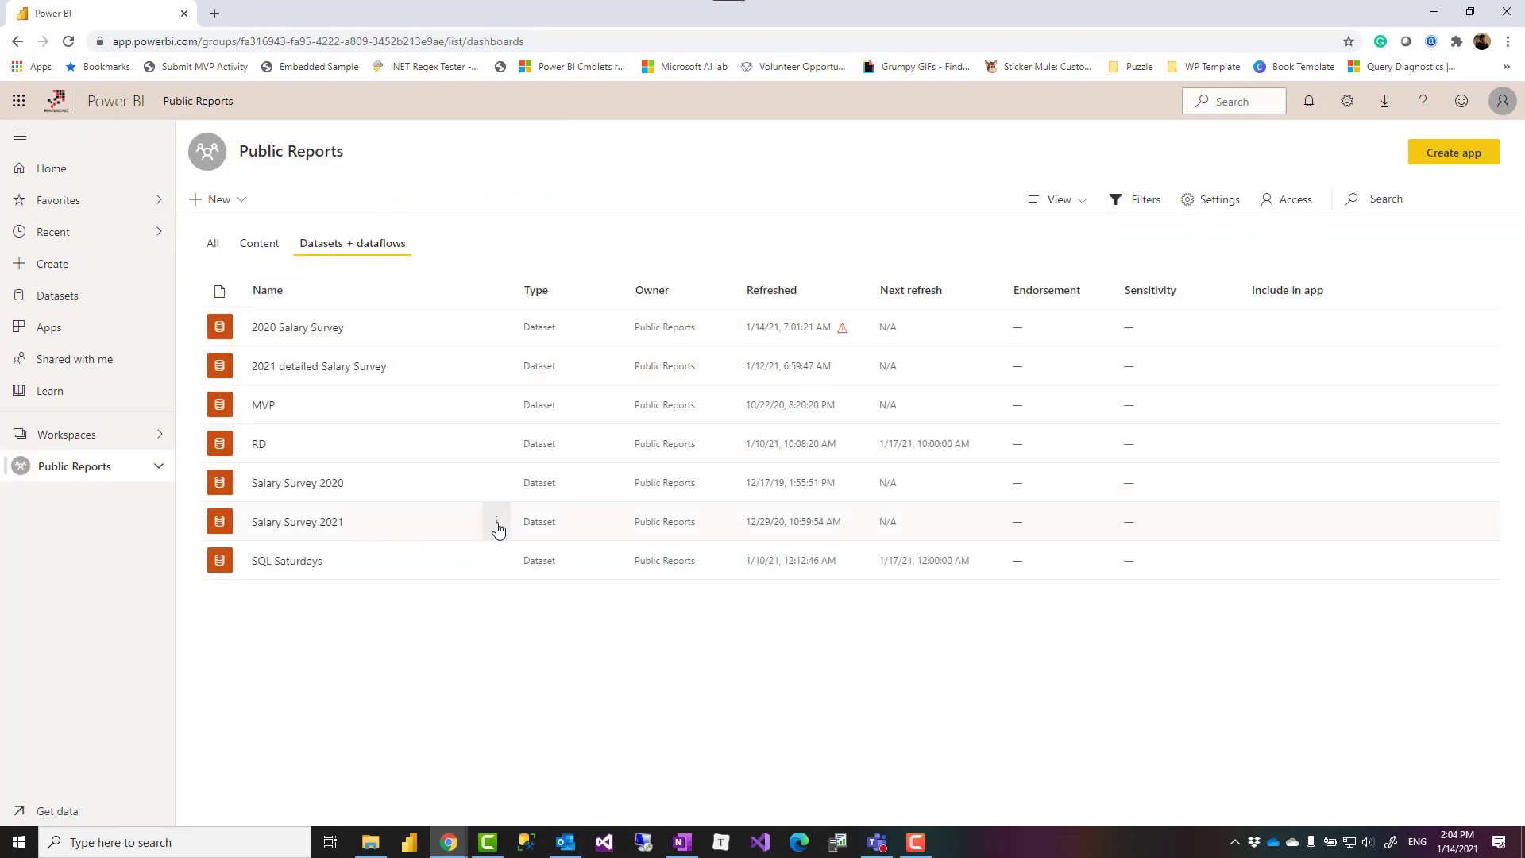
click(497, 521)
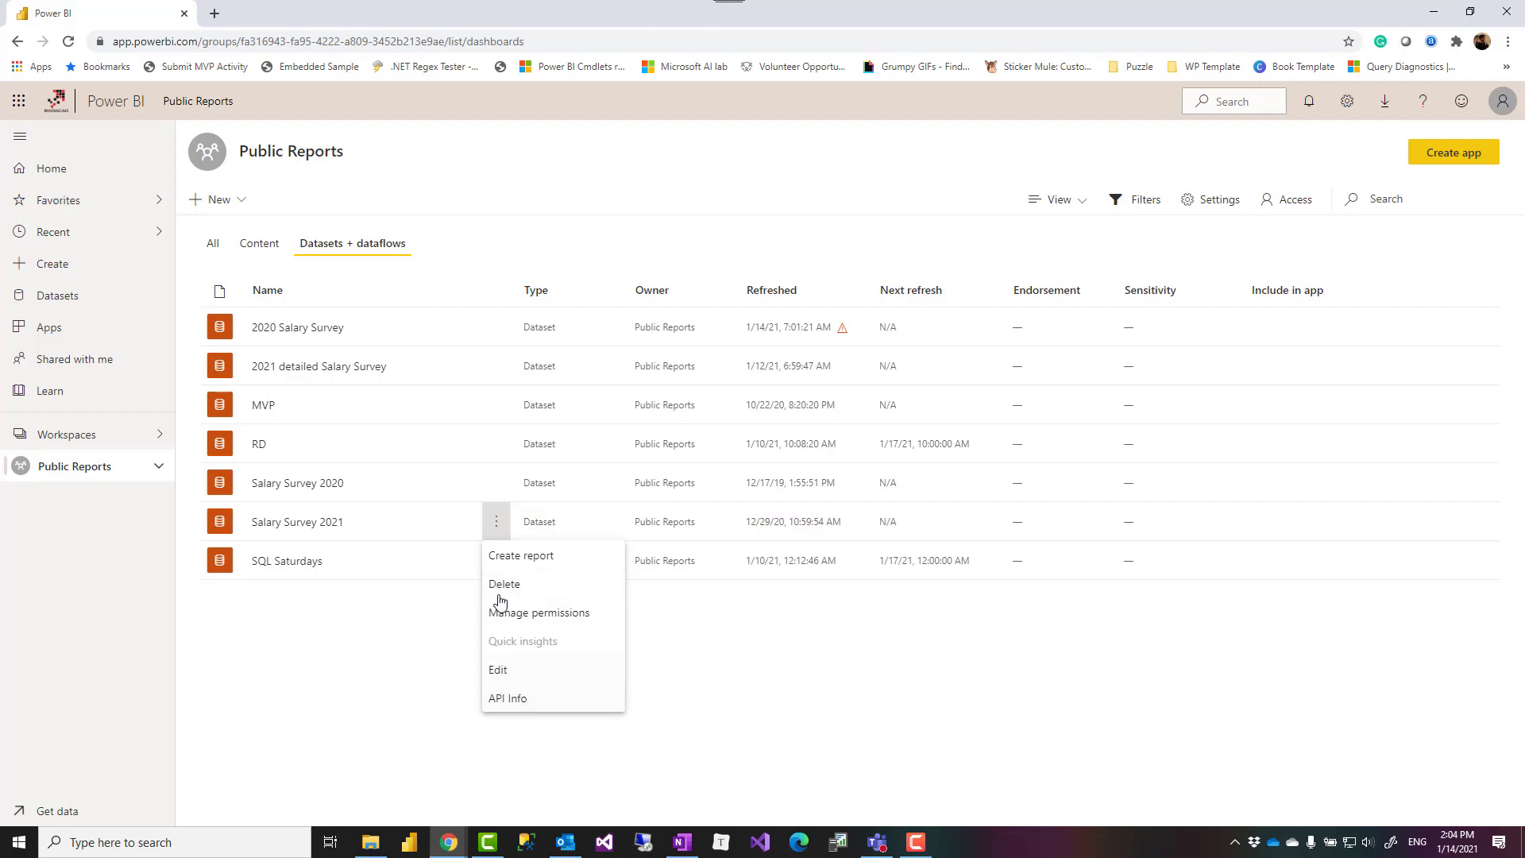
click(433, 623)
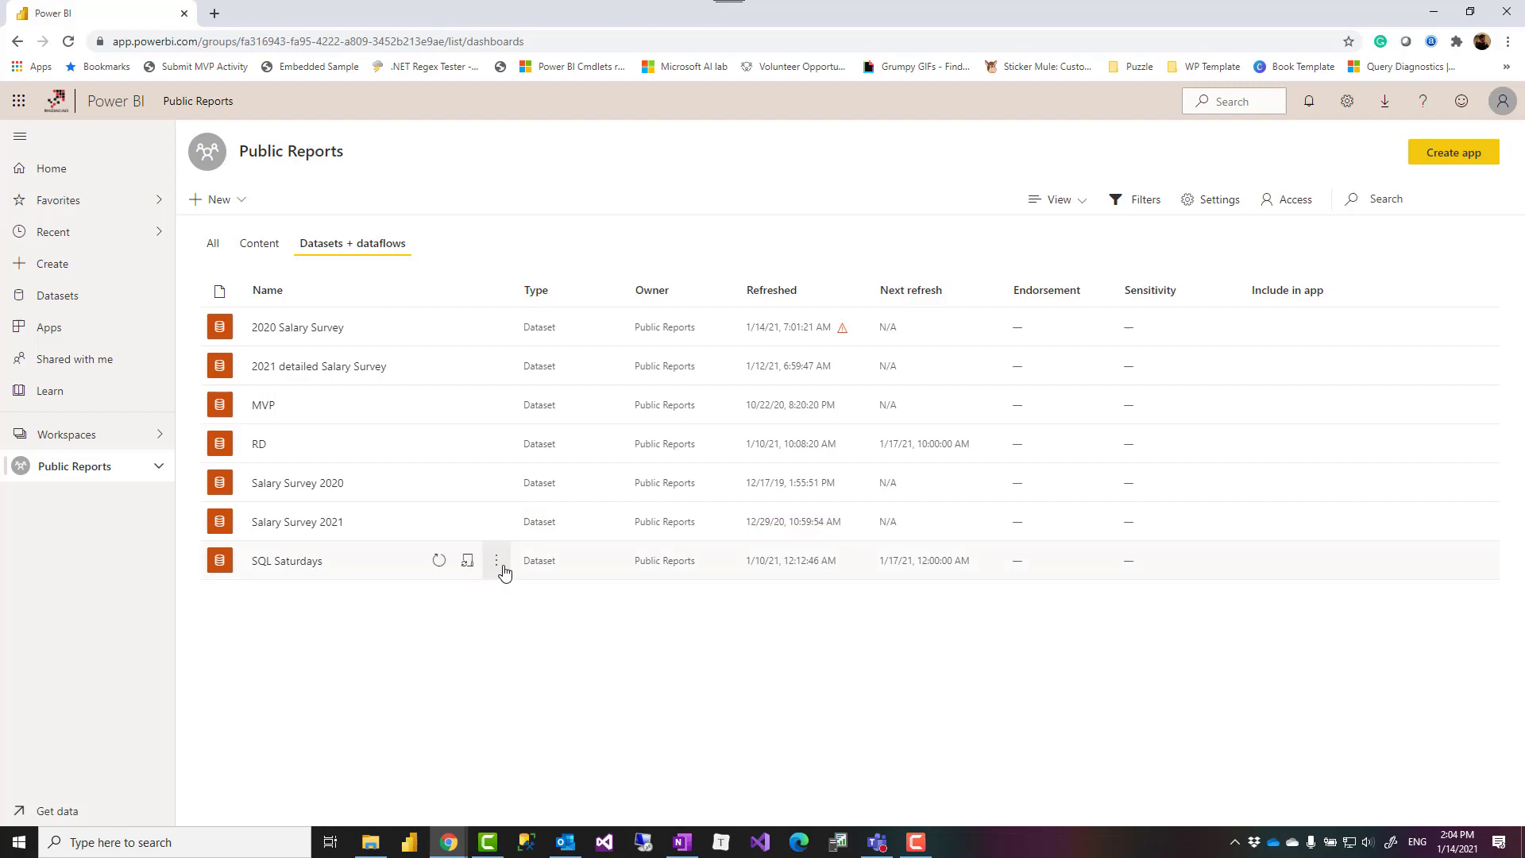
click(497, 562)
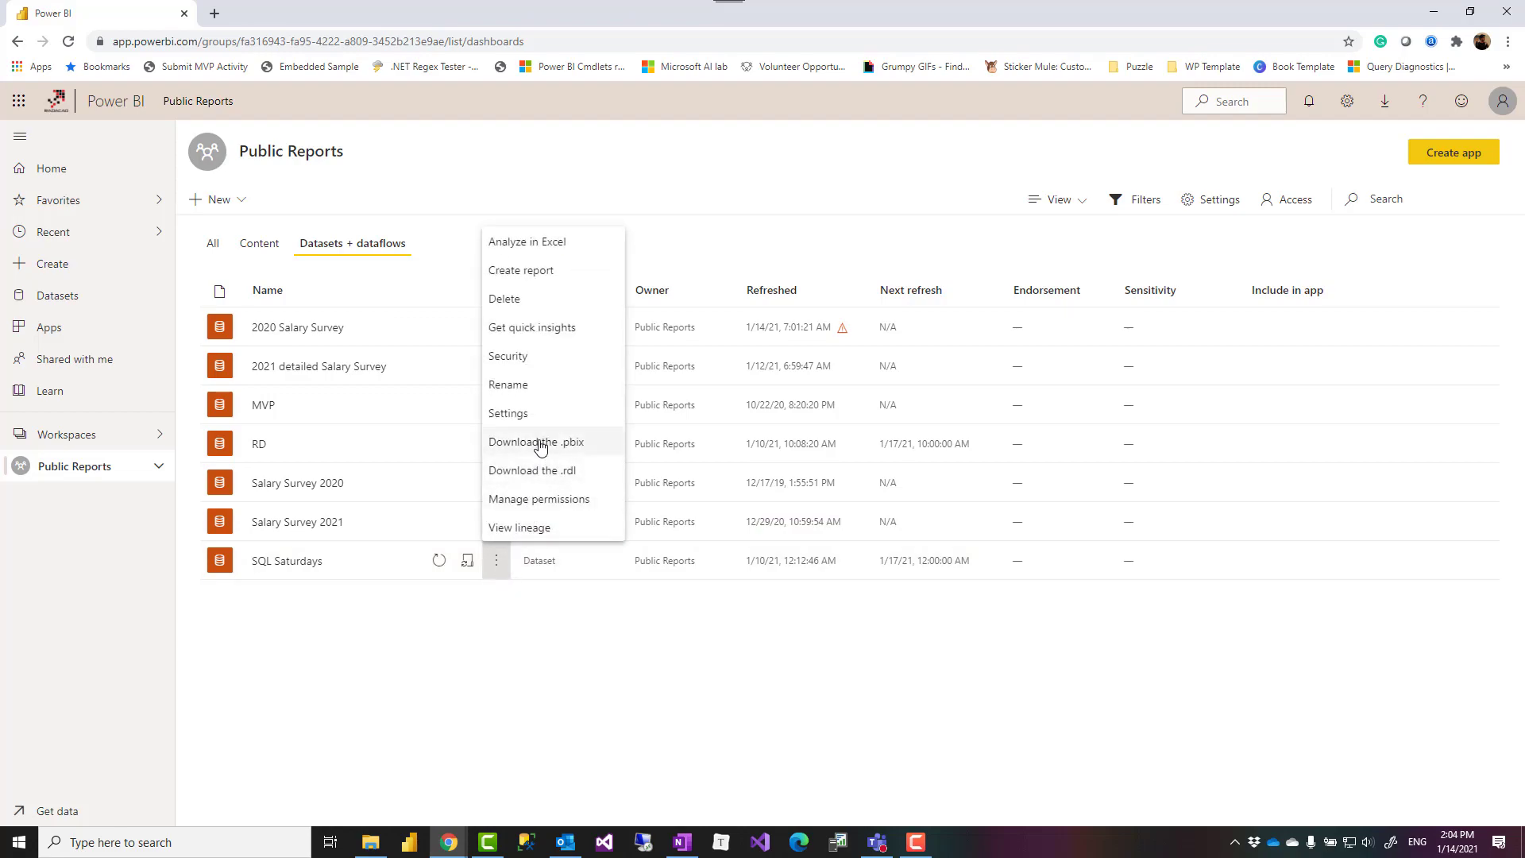
click(556, 619)
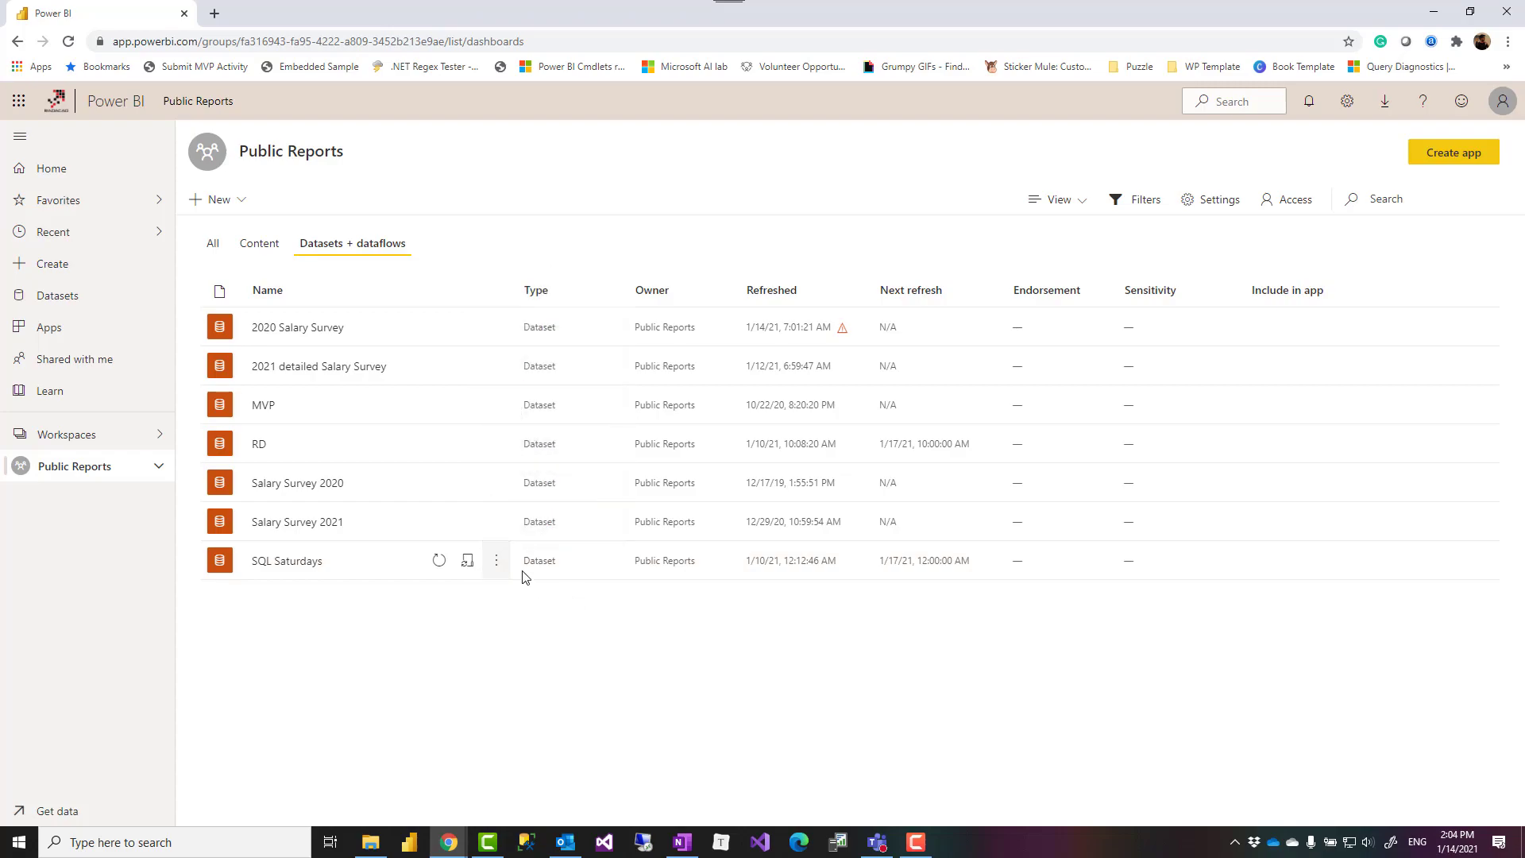
click(496, 521)
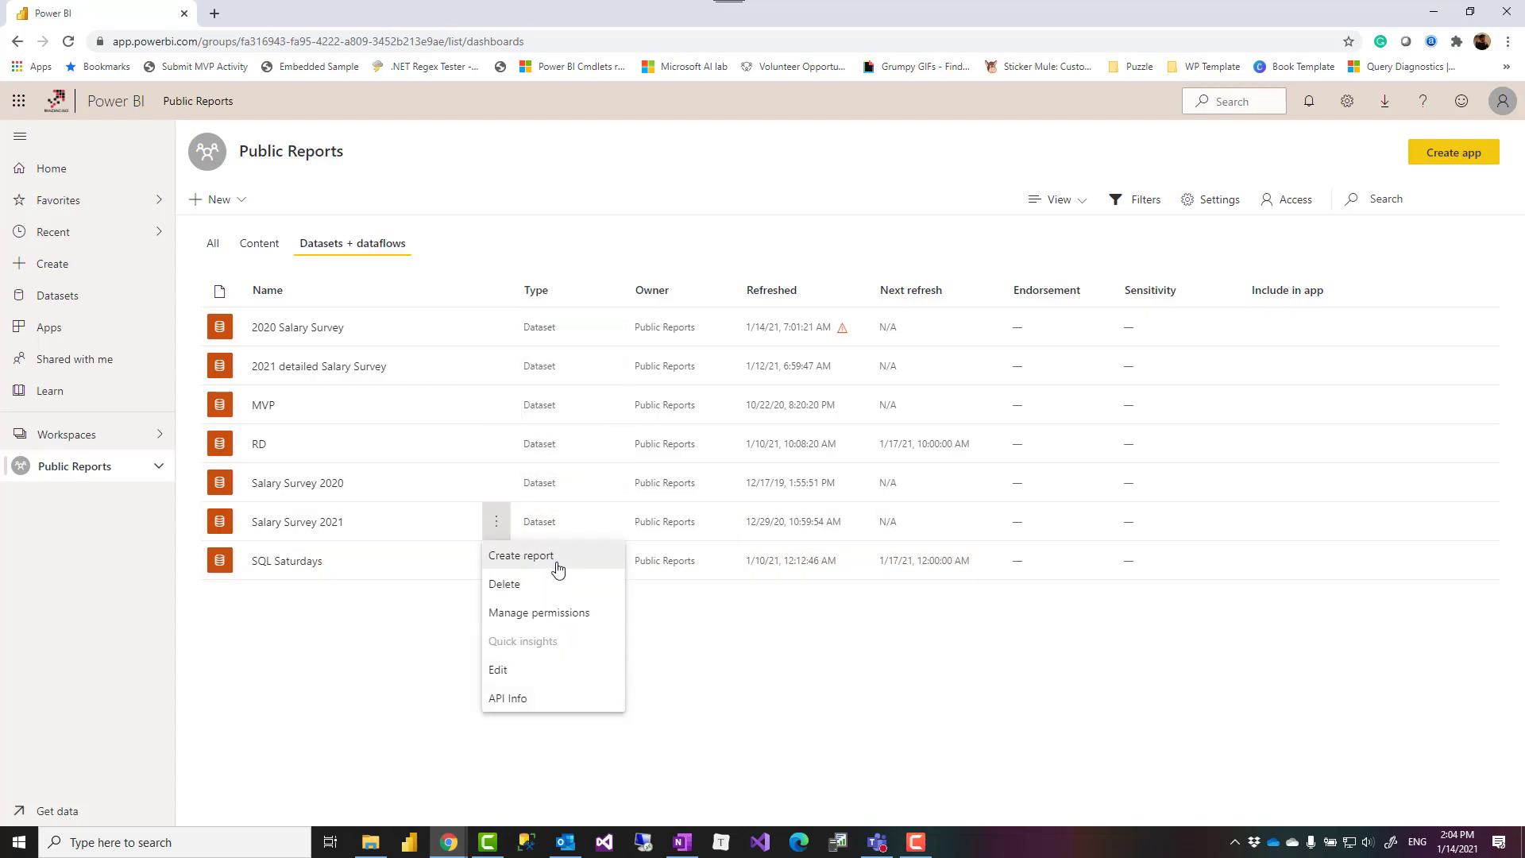
click(509, 699)
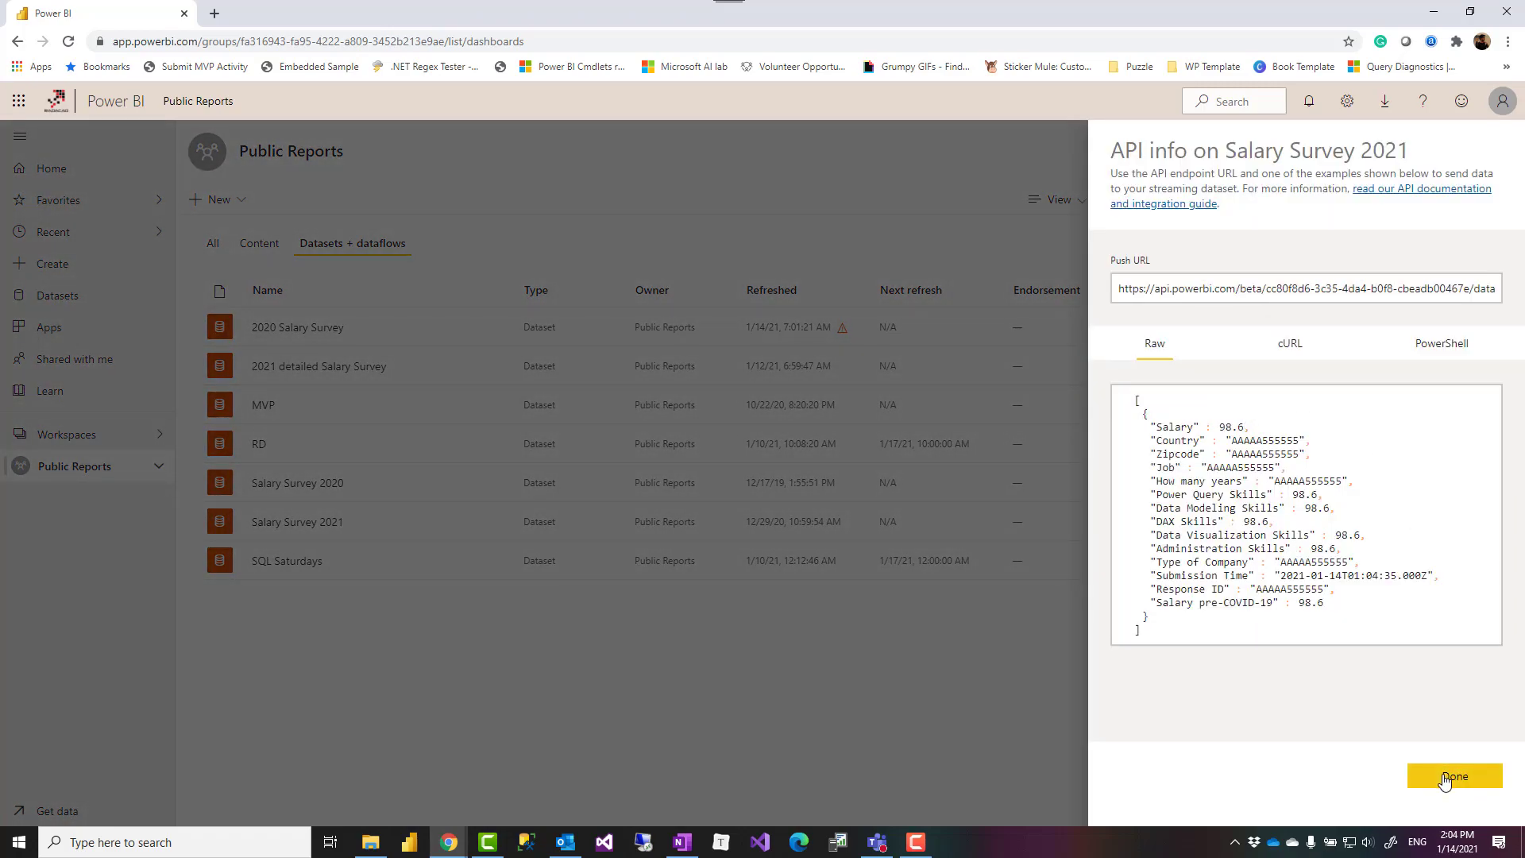
click(1444, 779)
Step: Look at Salary Survey 2021's field definitions without saving, then return to the reports and dashboards list
click(496, 522)
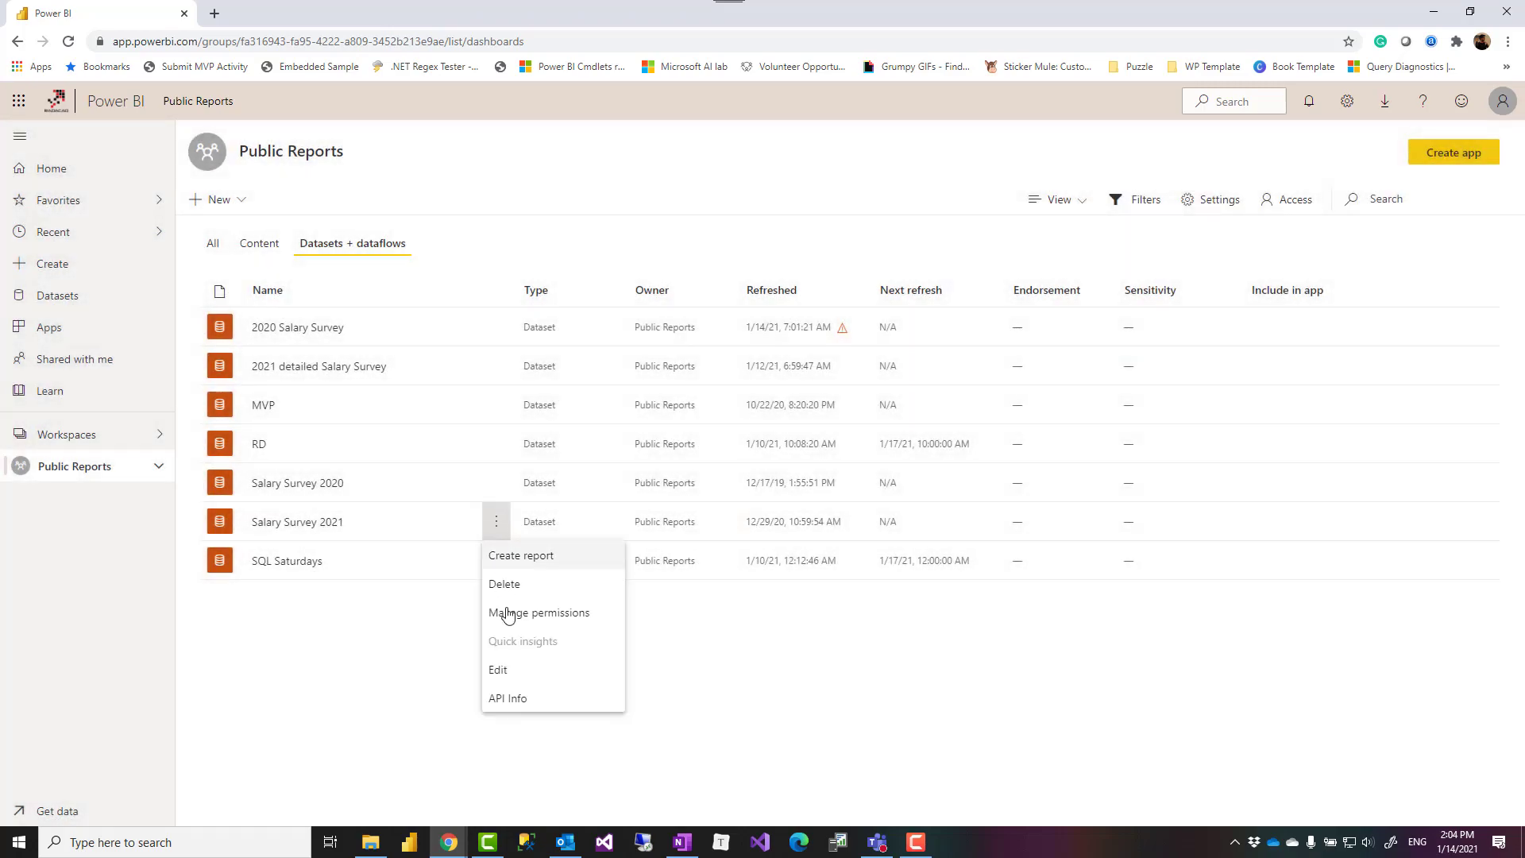
click(504, 670)
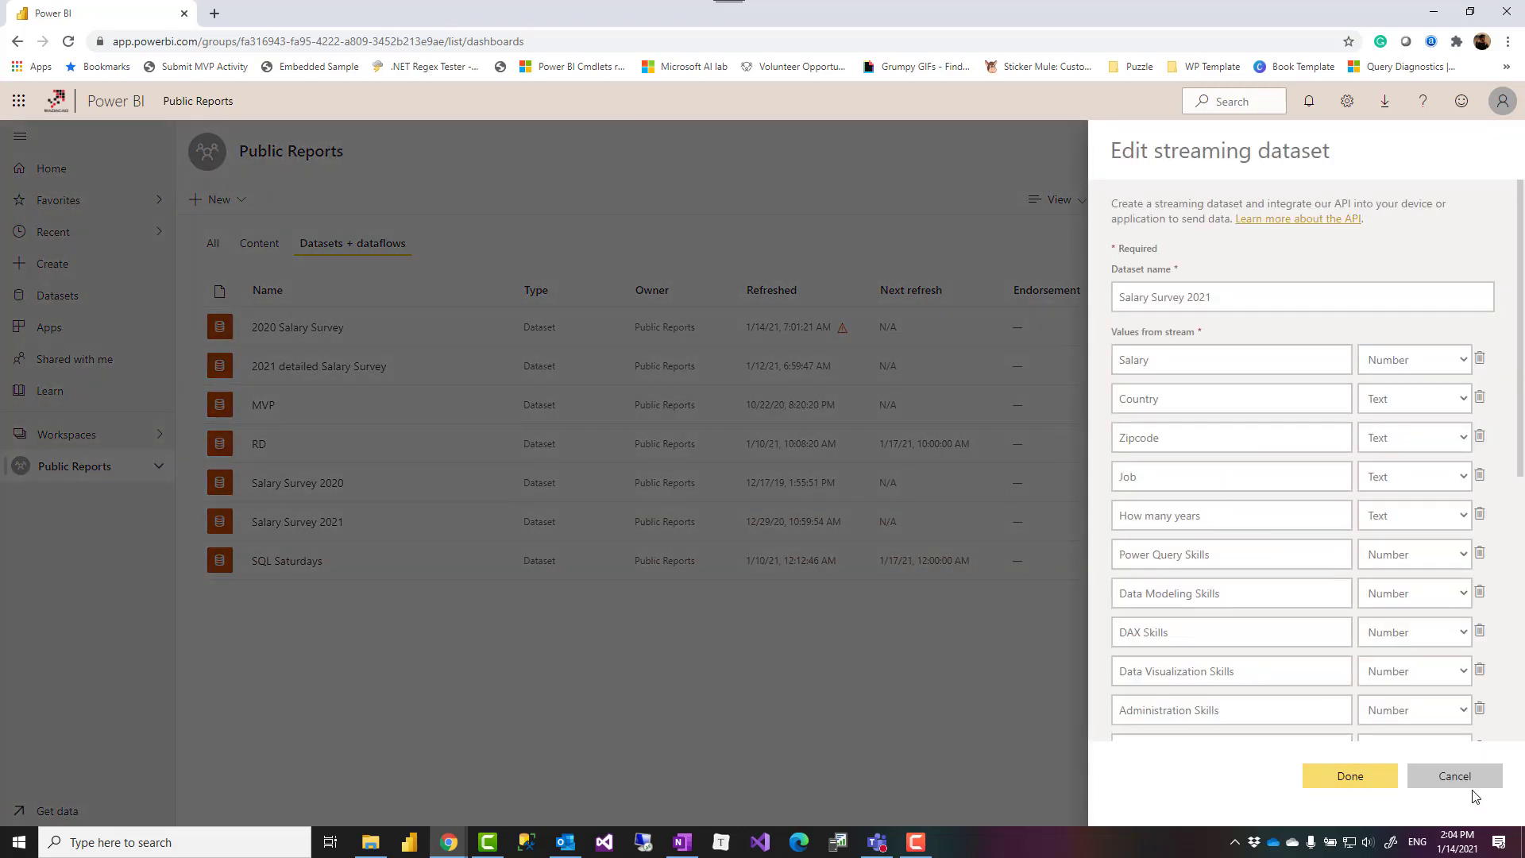
click(1469, 785)
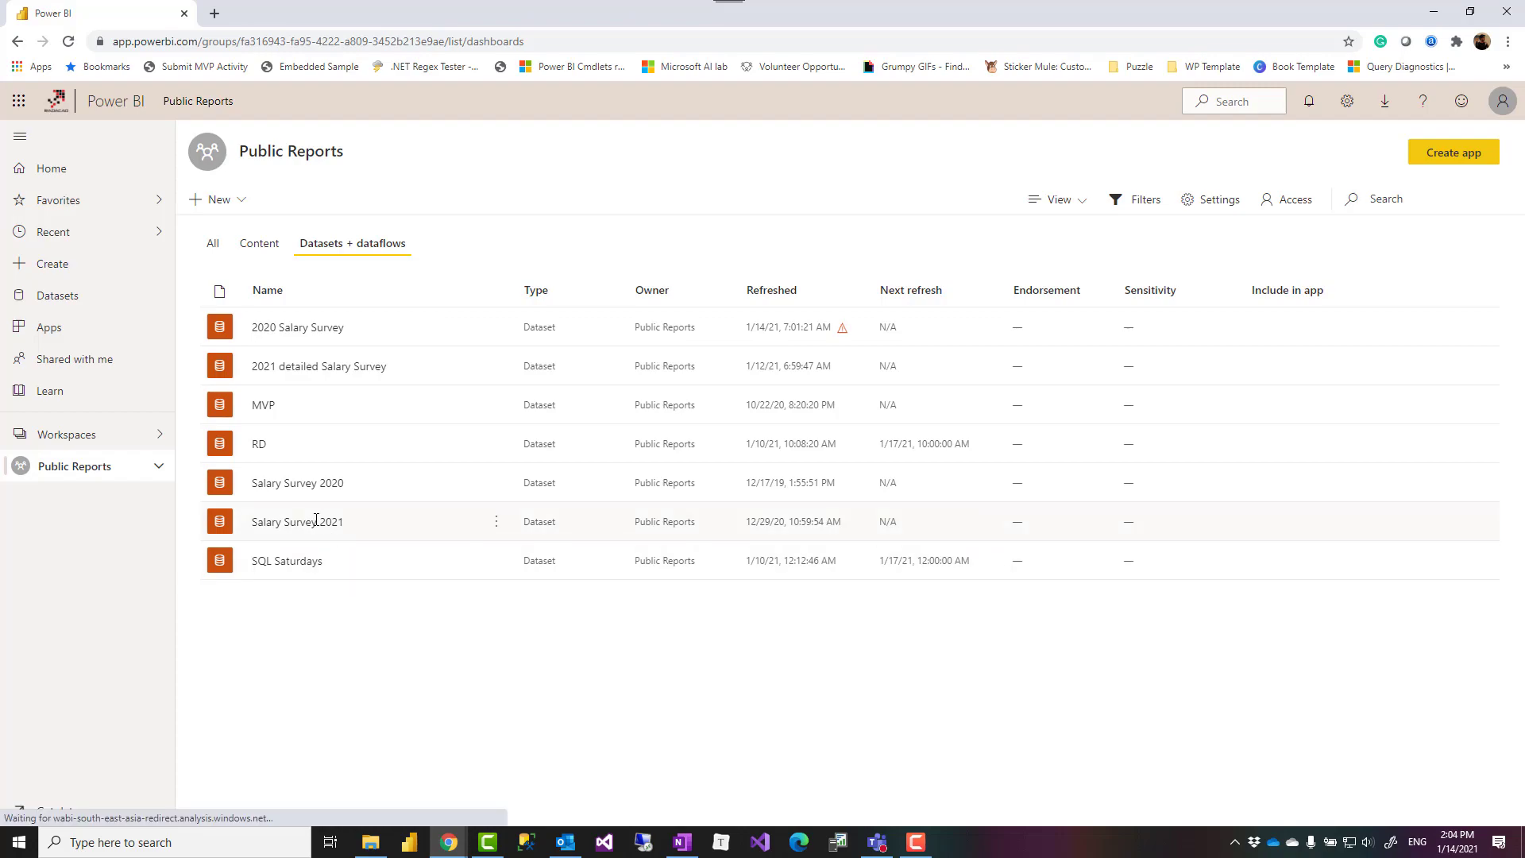
click(254, 243)
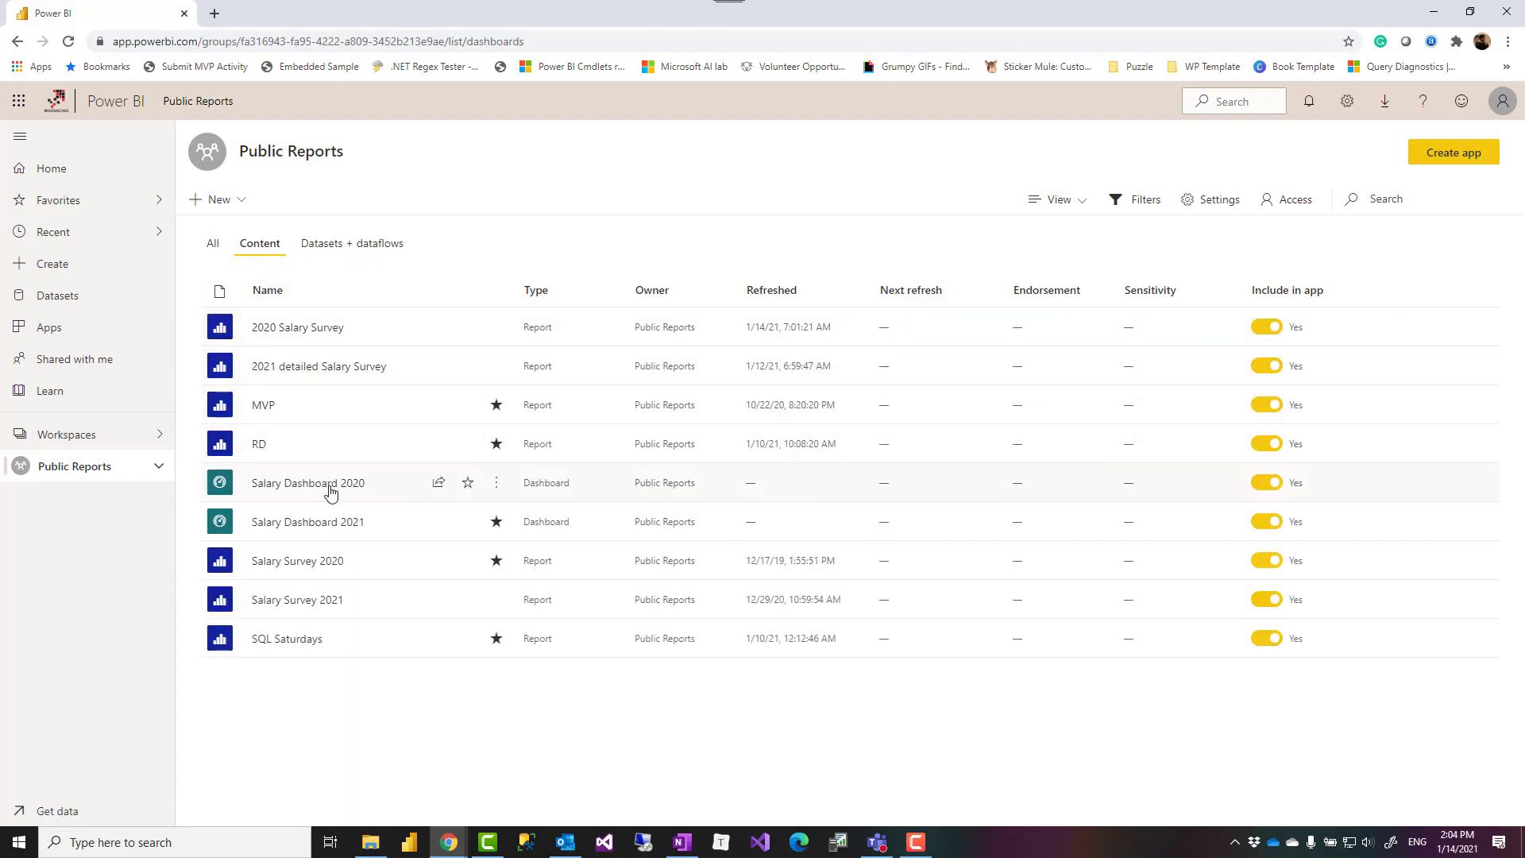
Step: Open Salary Survey 2021 in edit mode and add a blank Page 1 after Country overview
click(330, 601)
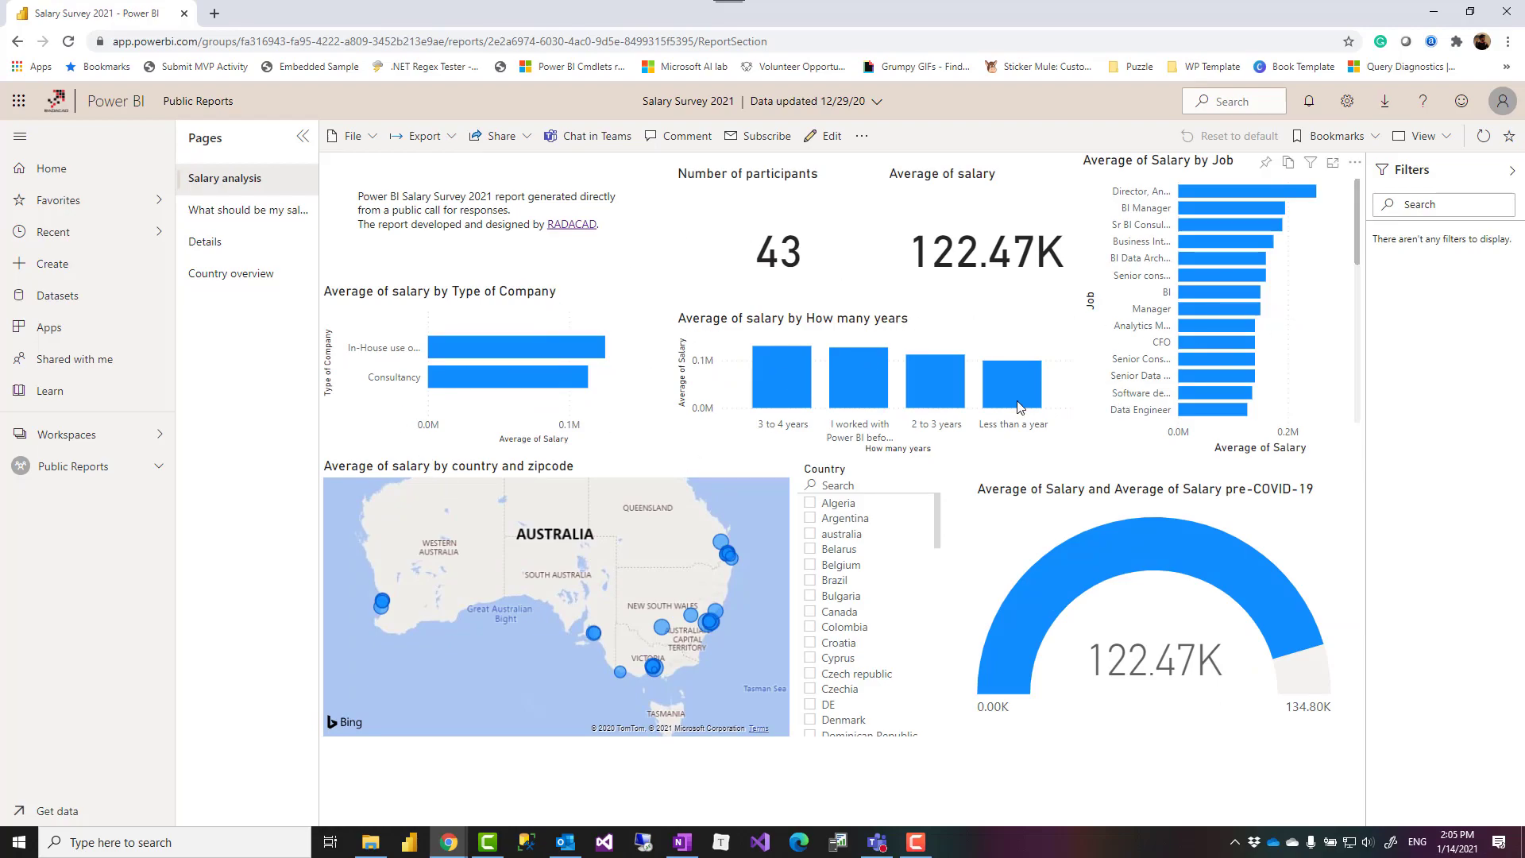
click(829, 135)
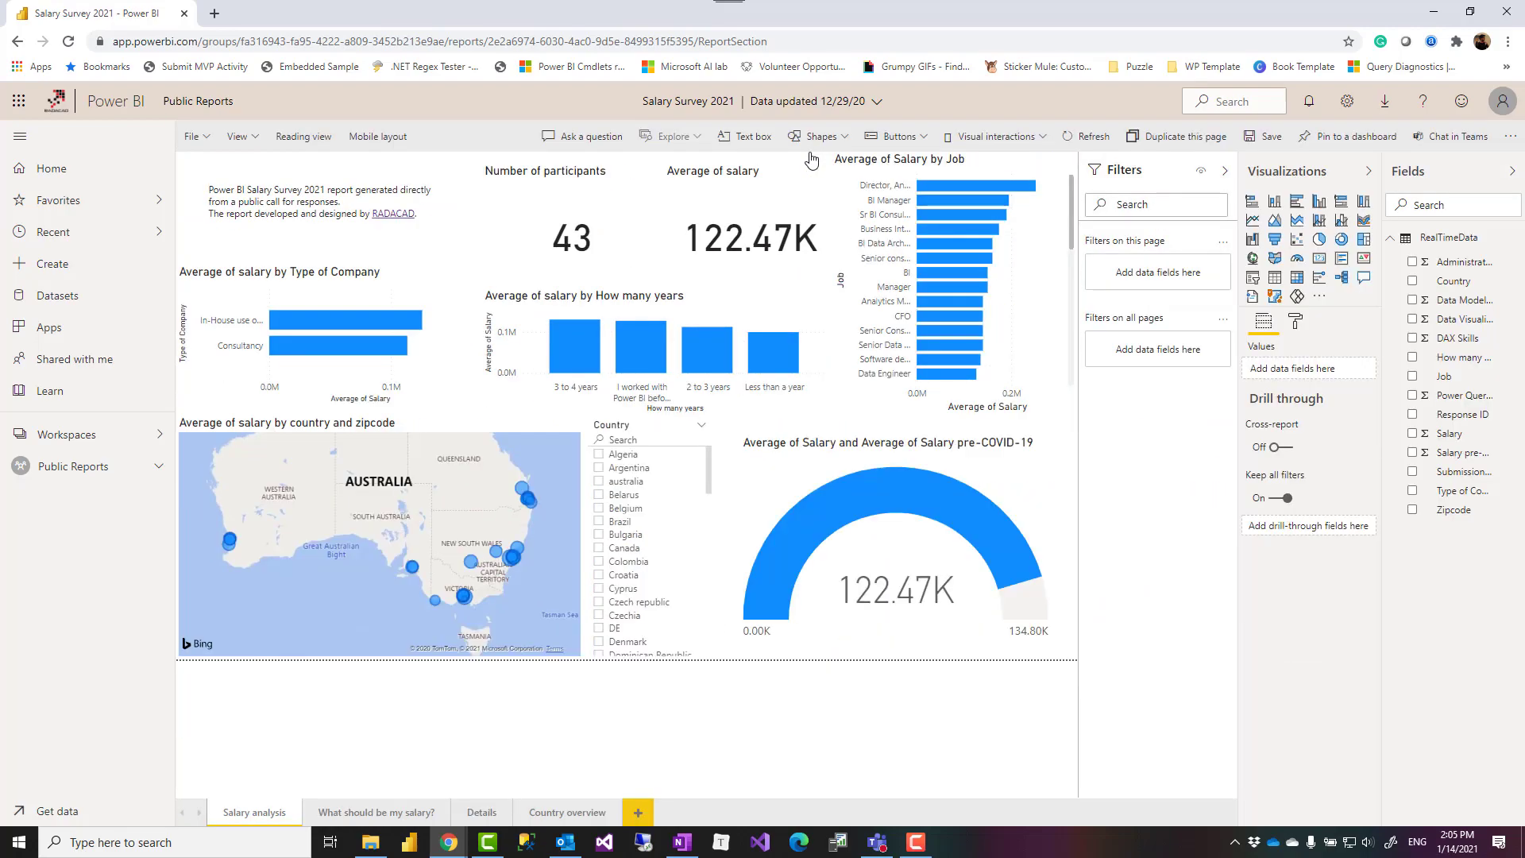
click(638, 812)
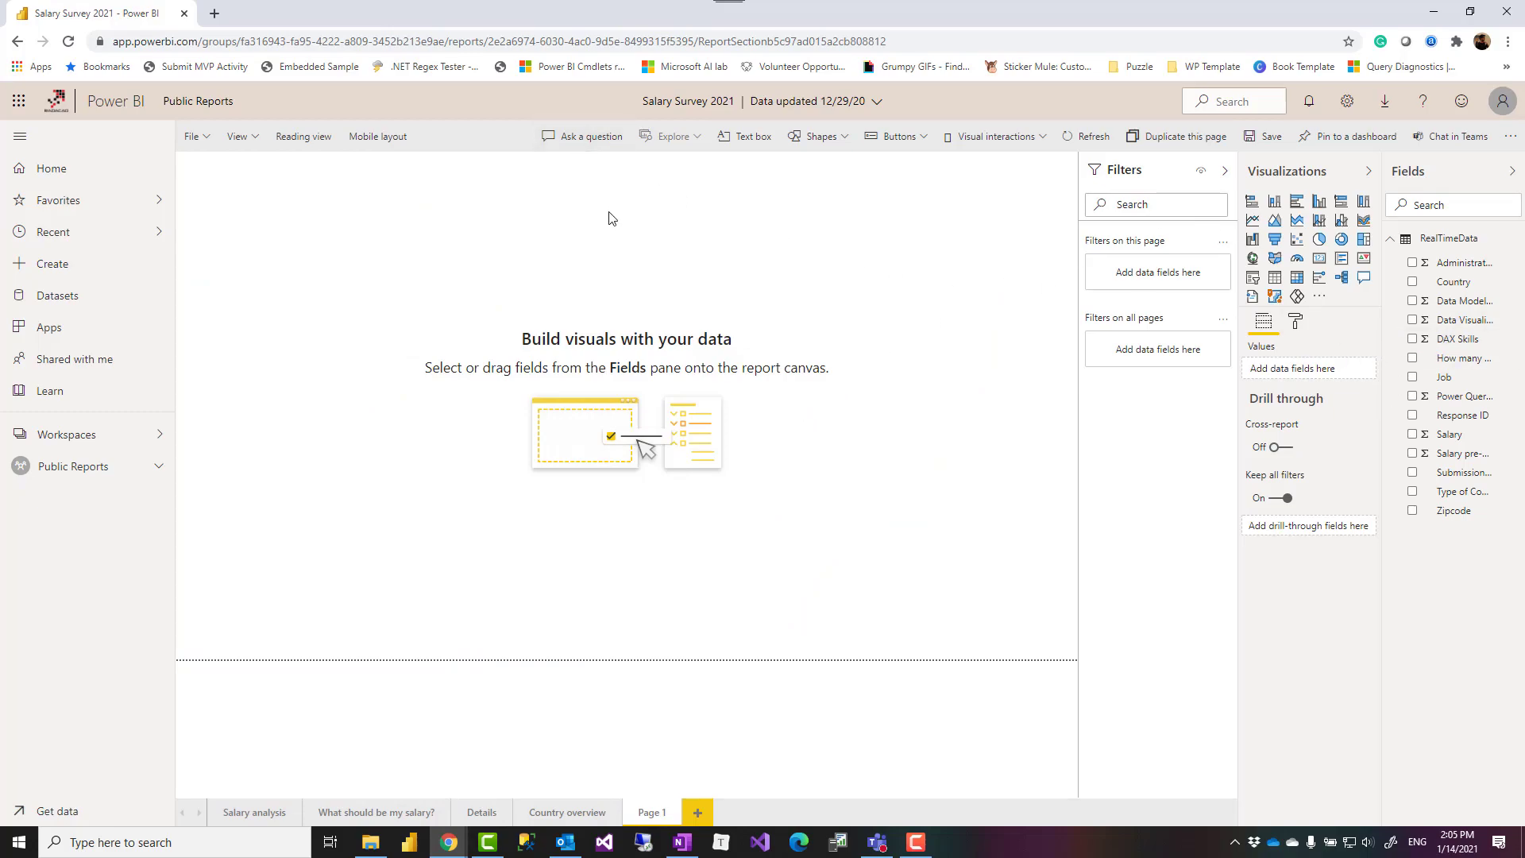
Step: Insert a Q&A visual, centre it on Page 1, and ask 'salary by country'
click(566, 143)
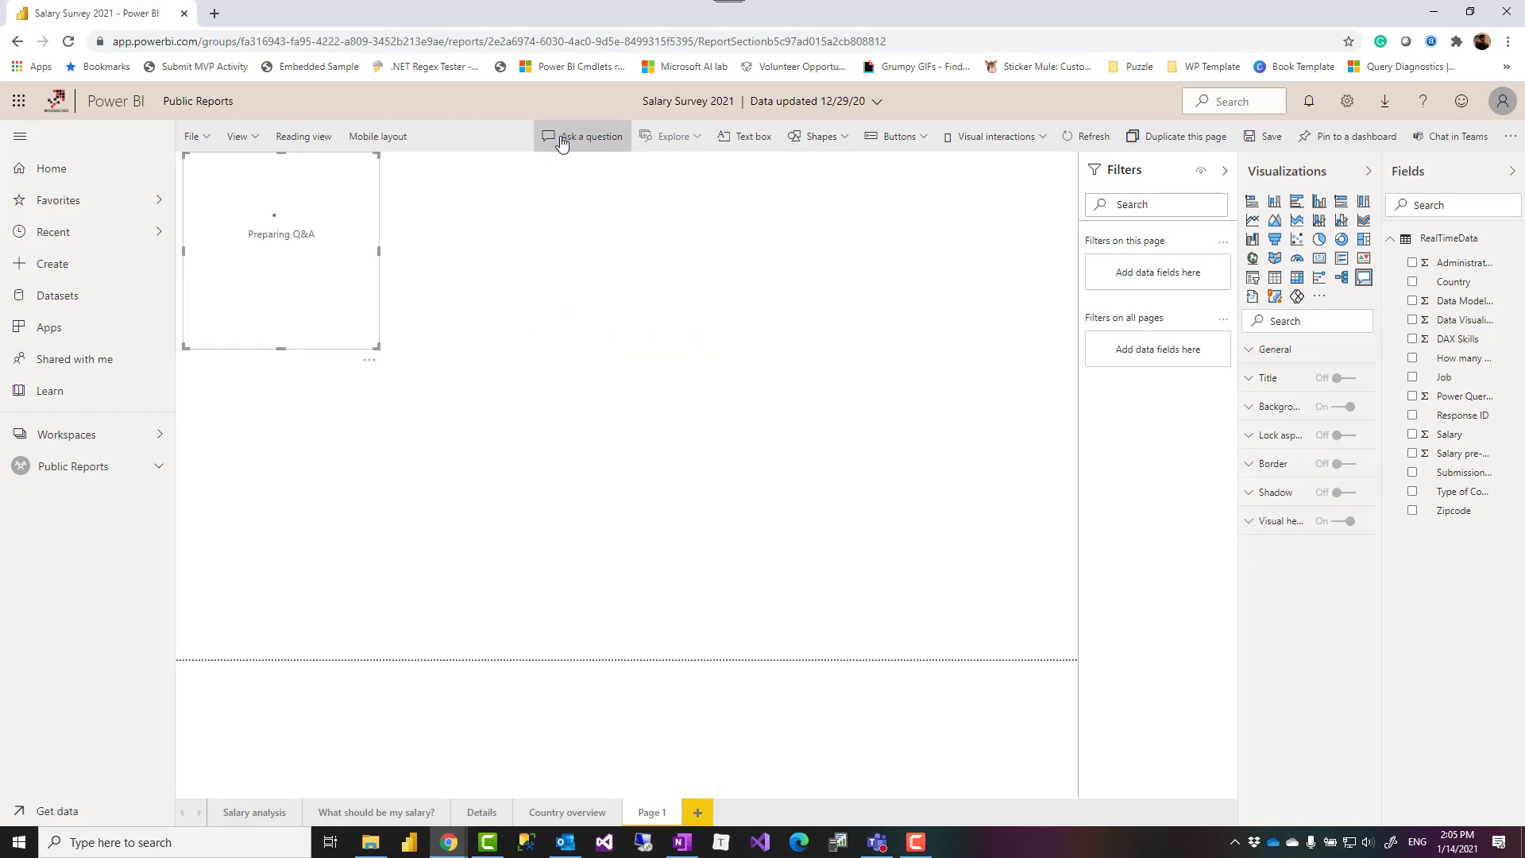
drag(318, 163, 629, 298)
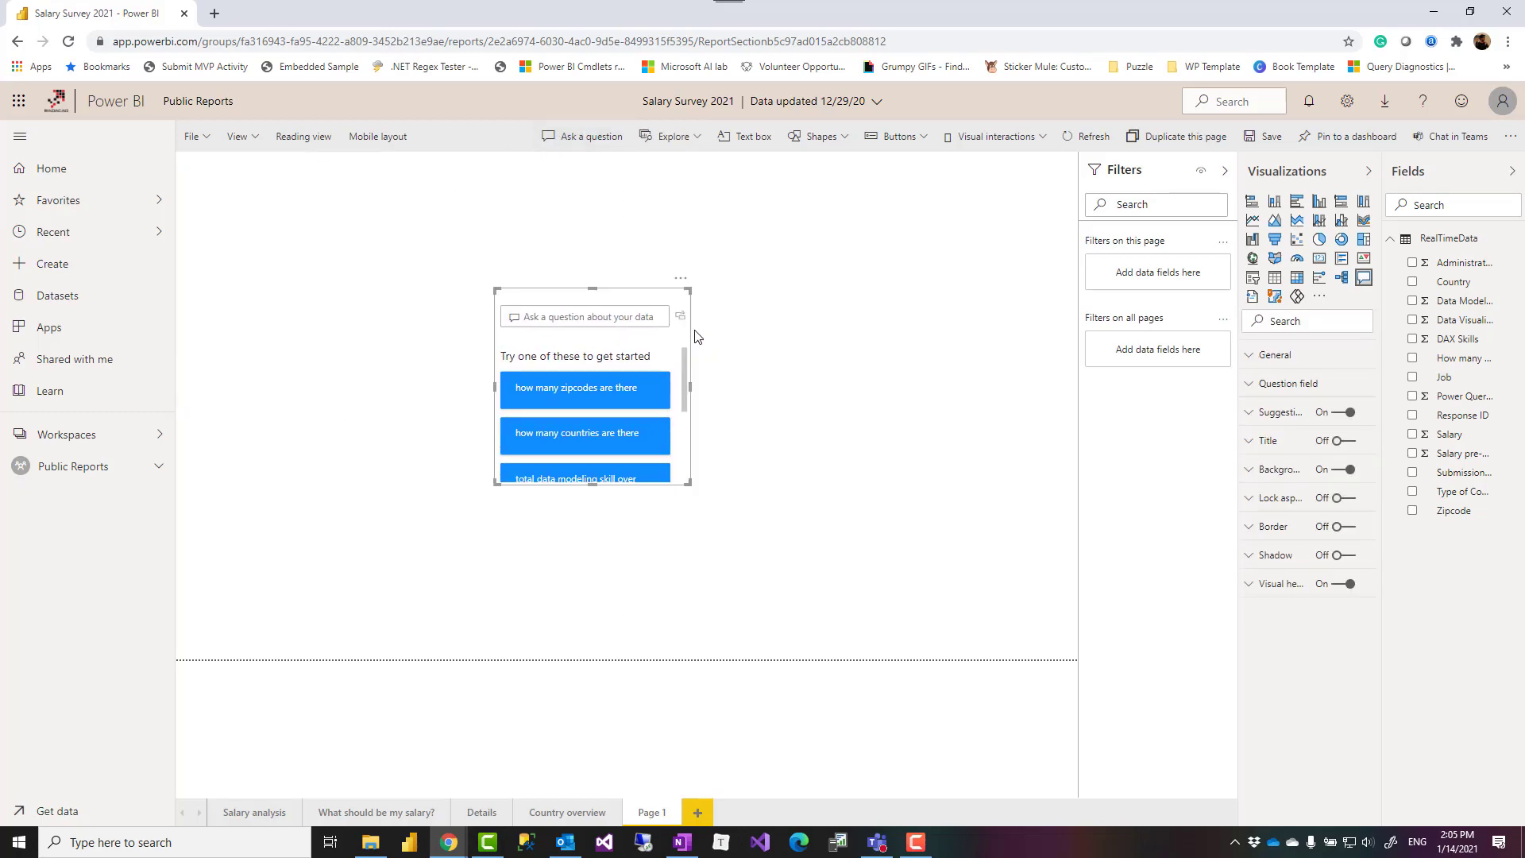
click(577, 311)
text(salary by country)
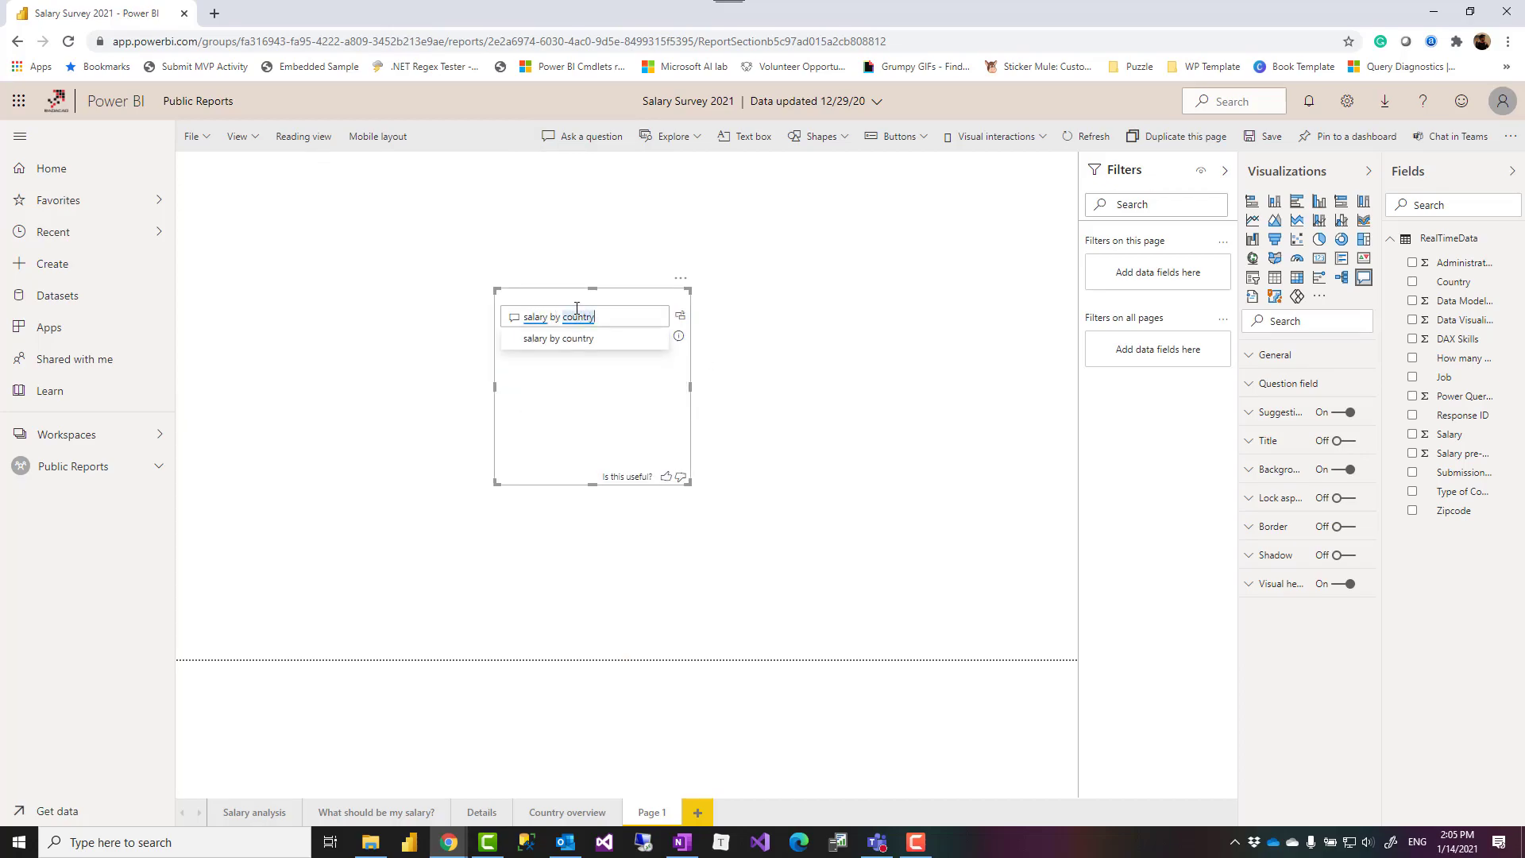
Step: Enlarge the Q&A visual and start replacing the question with 'salary - sal'
drag(688, 481, 917, 641)
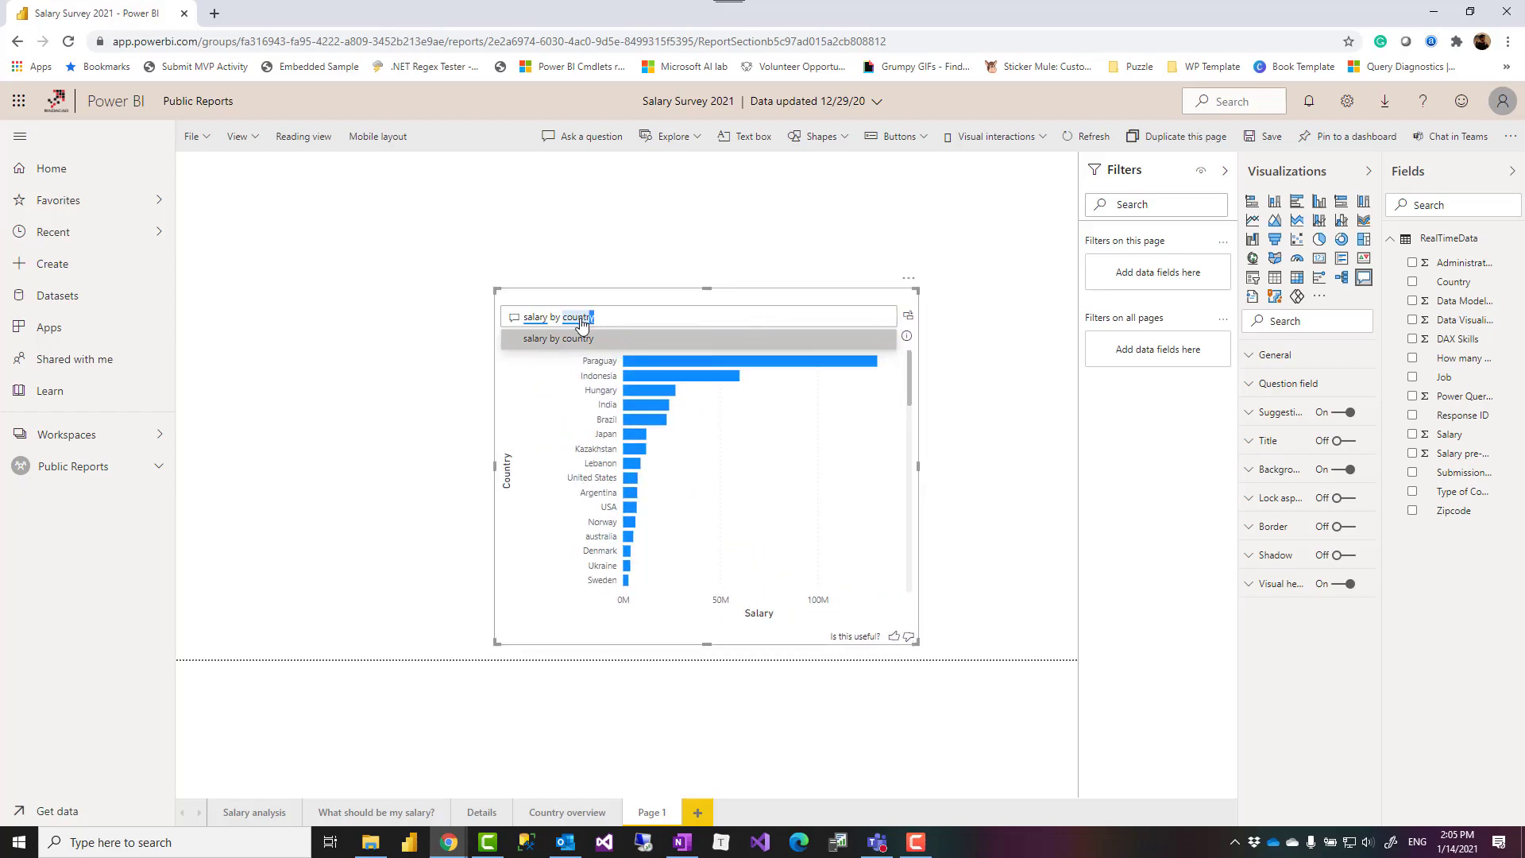
drag(595, 316, 521, 318)
text(salary - )
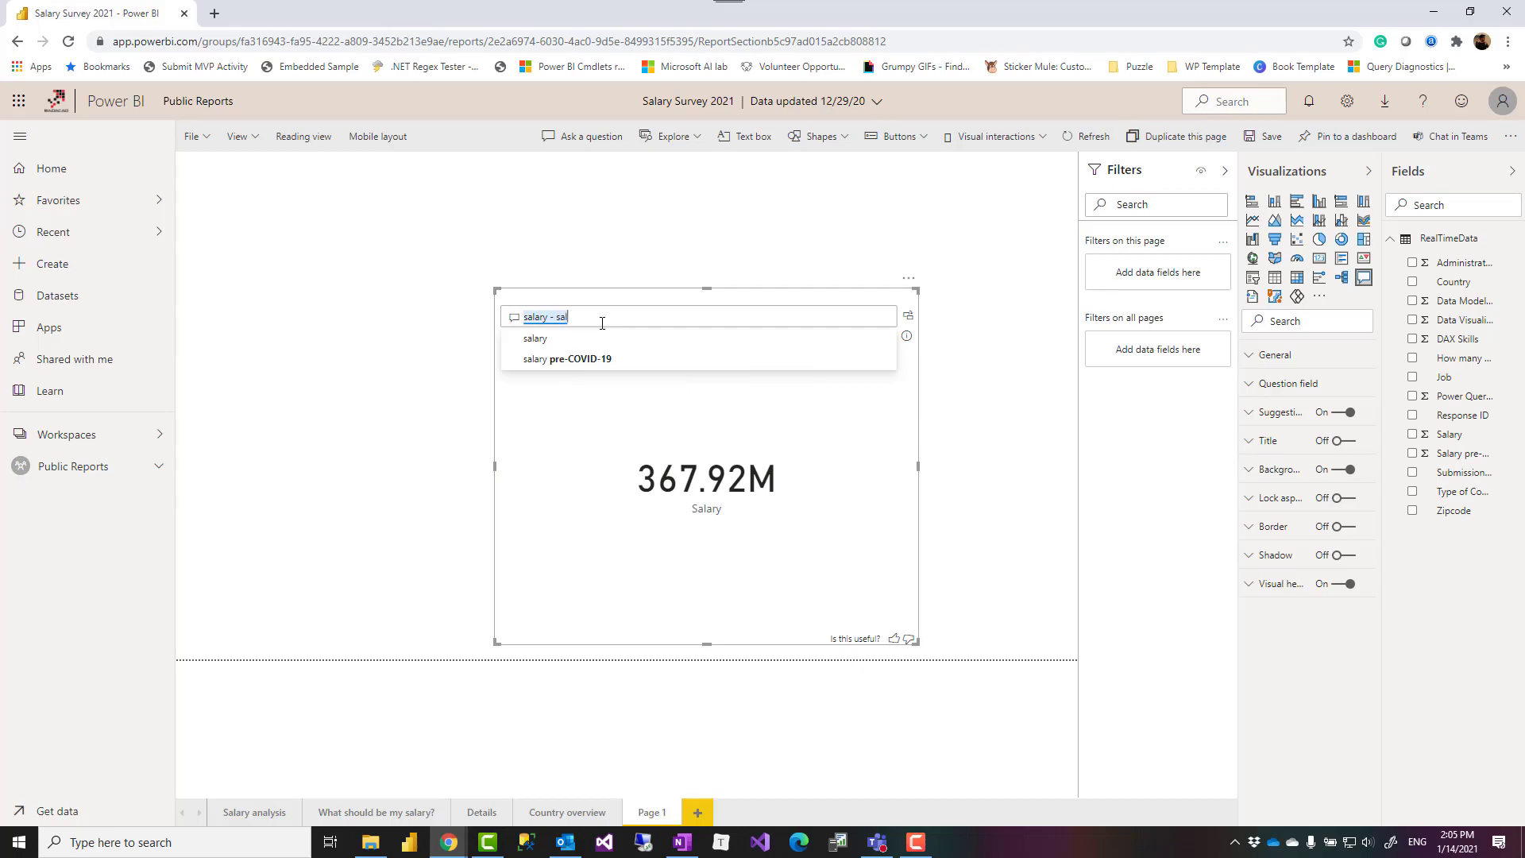
text(sal)
Step: Ask 'salary / salary pre-COVID-19 by country where salary is greater than 0' and reposition, heighten the visual
click(596, 401)
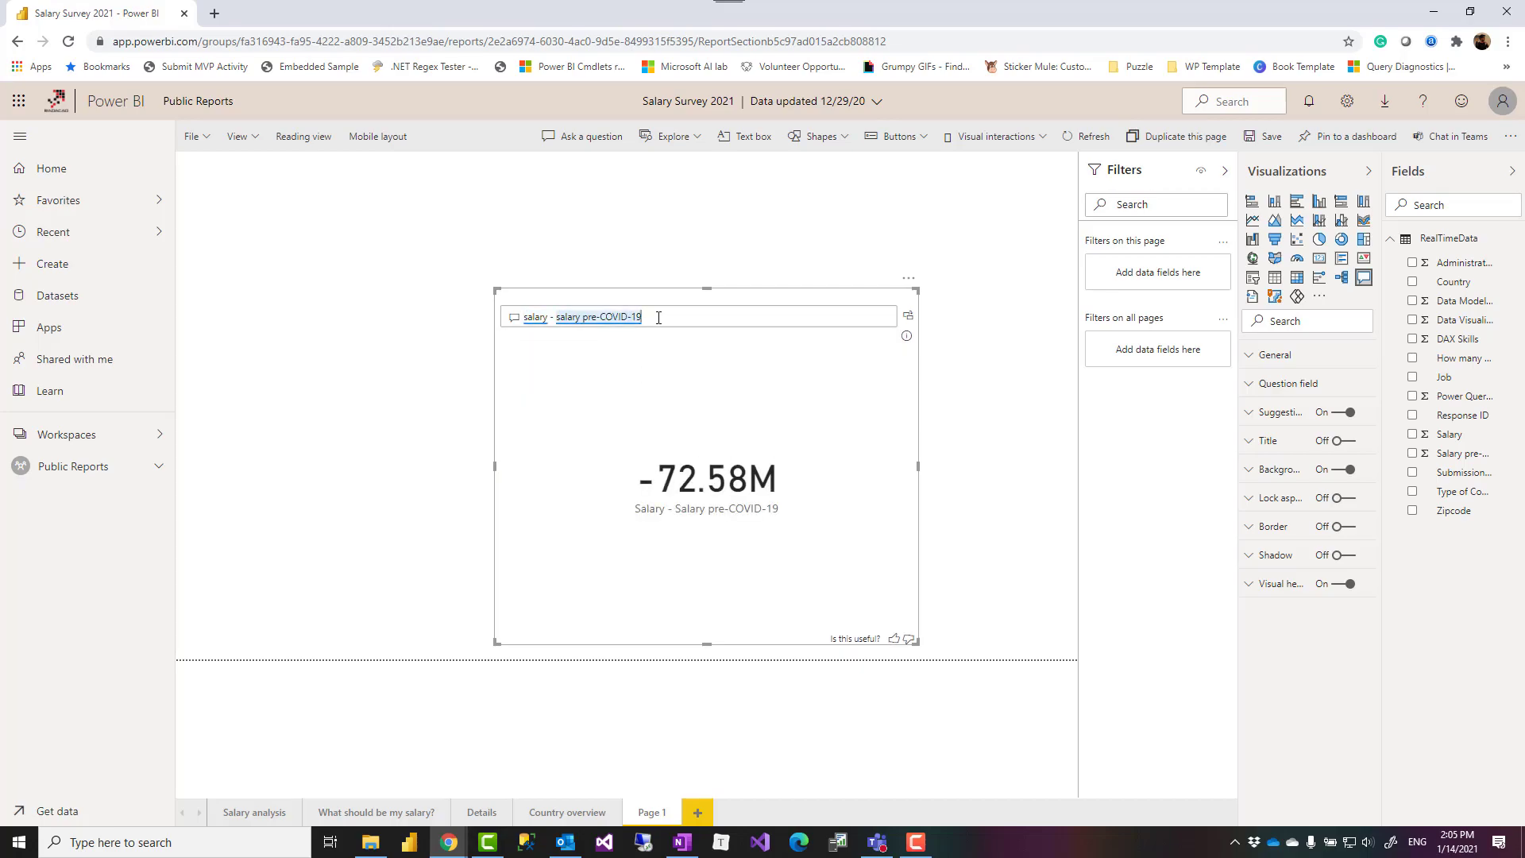
text(by country)
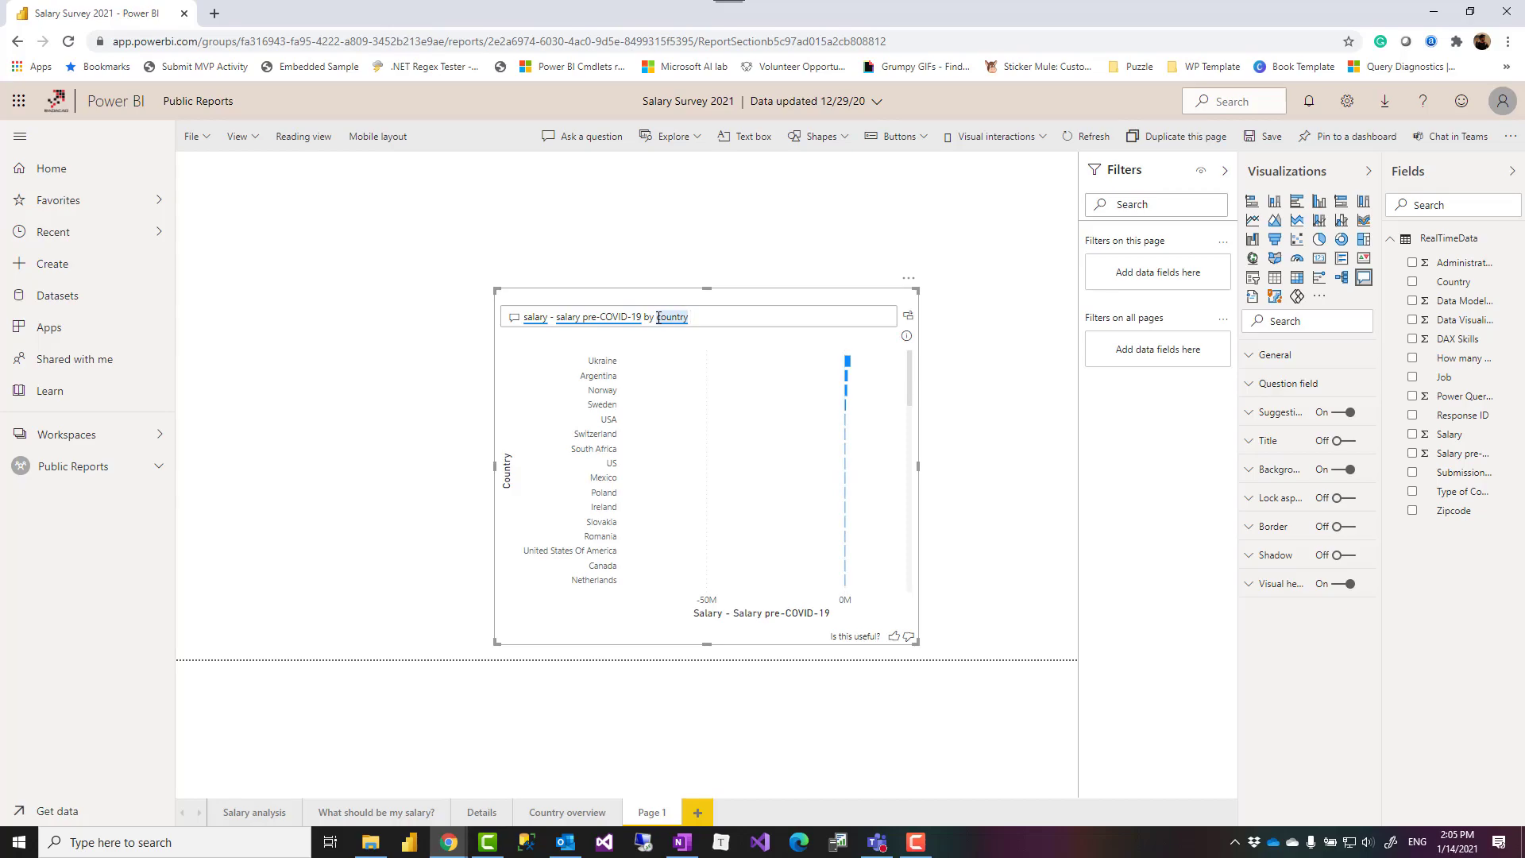
text( where salar)
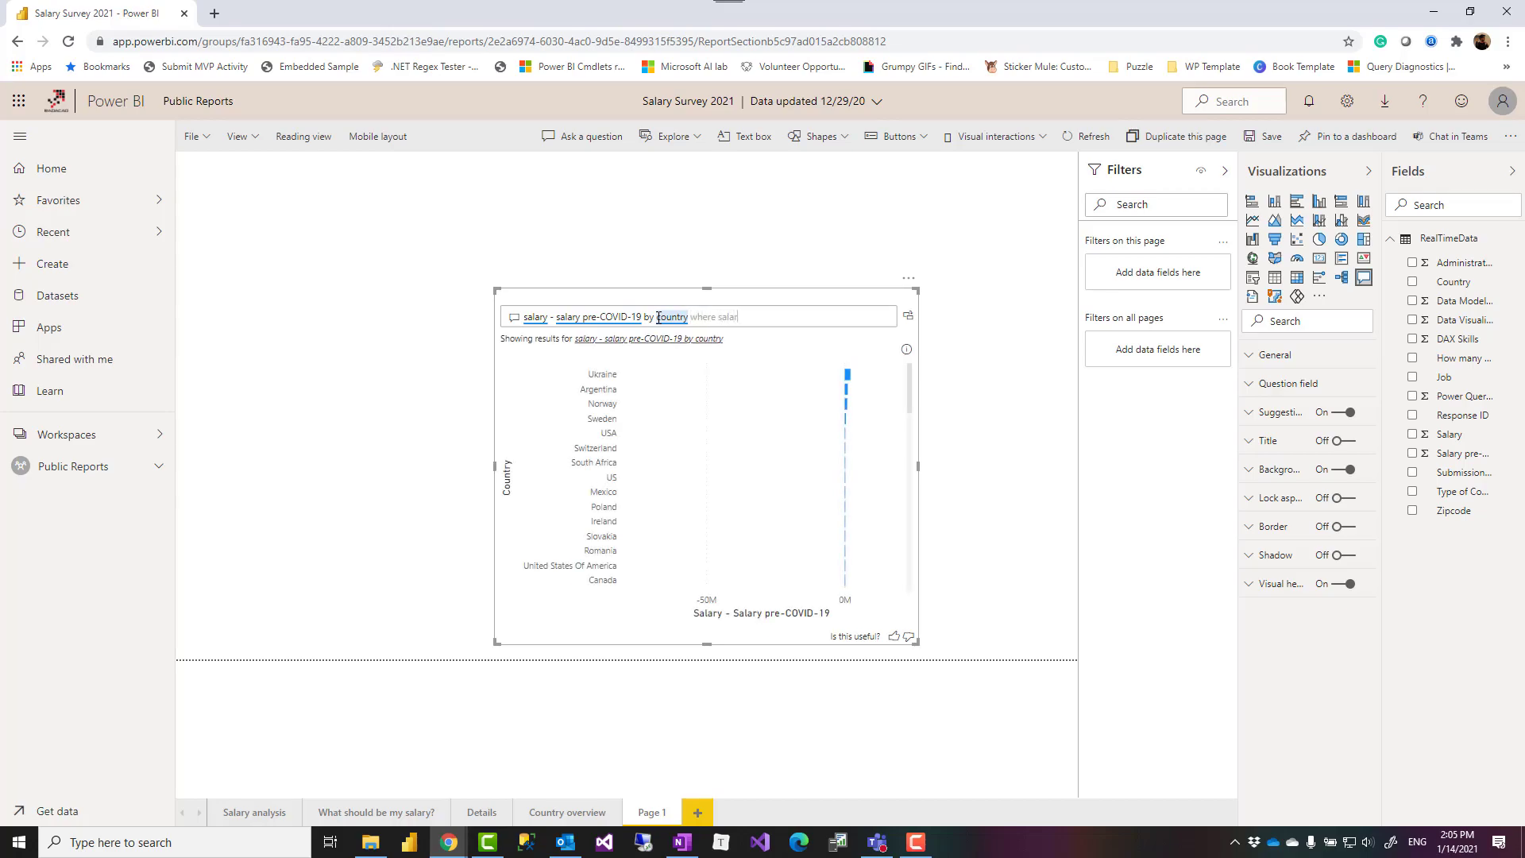
text(y is)
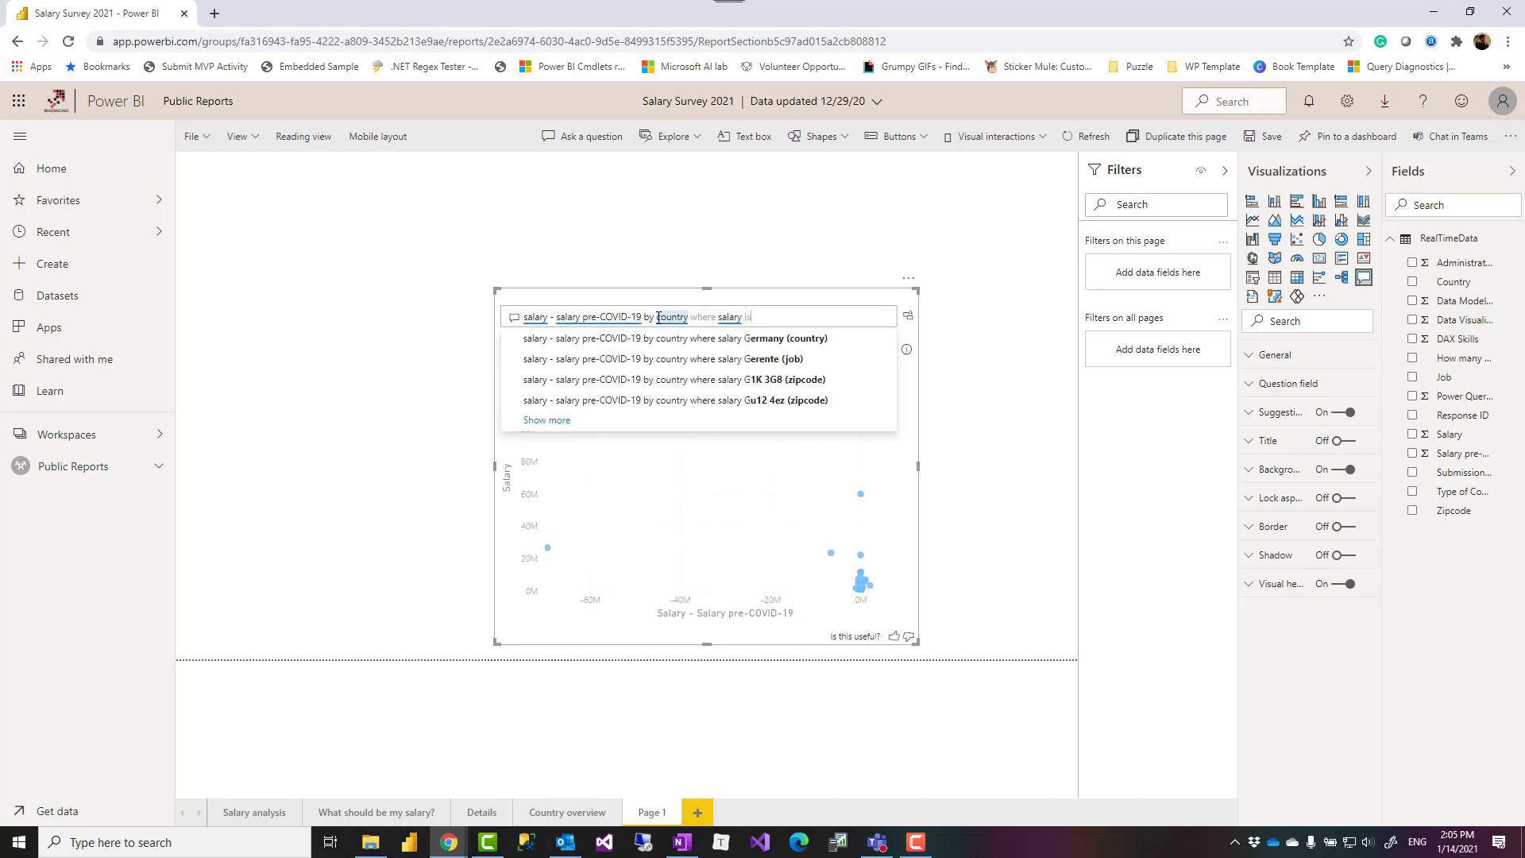
text( greater than )
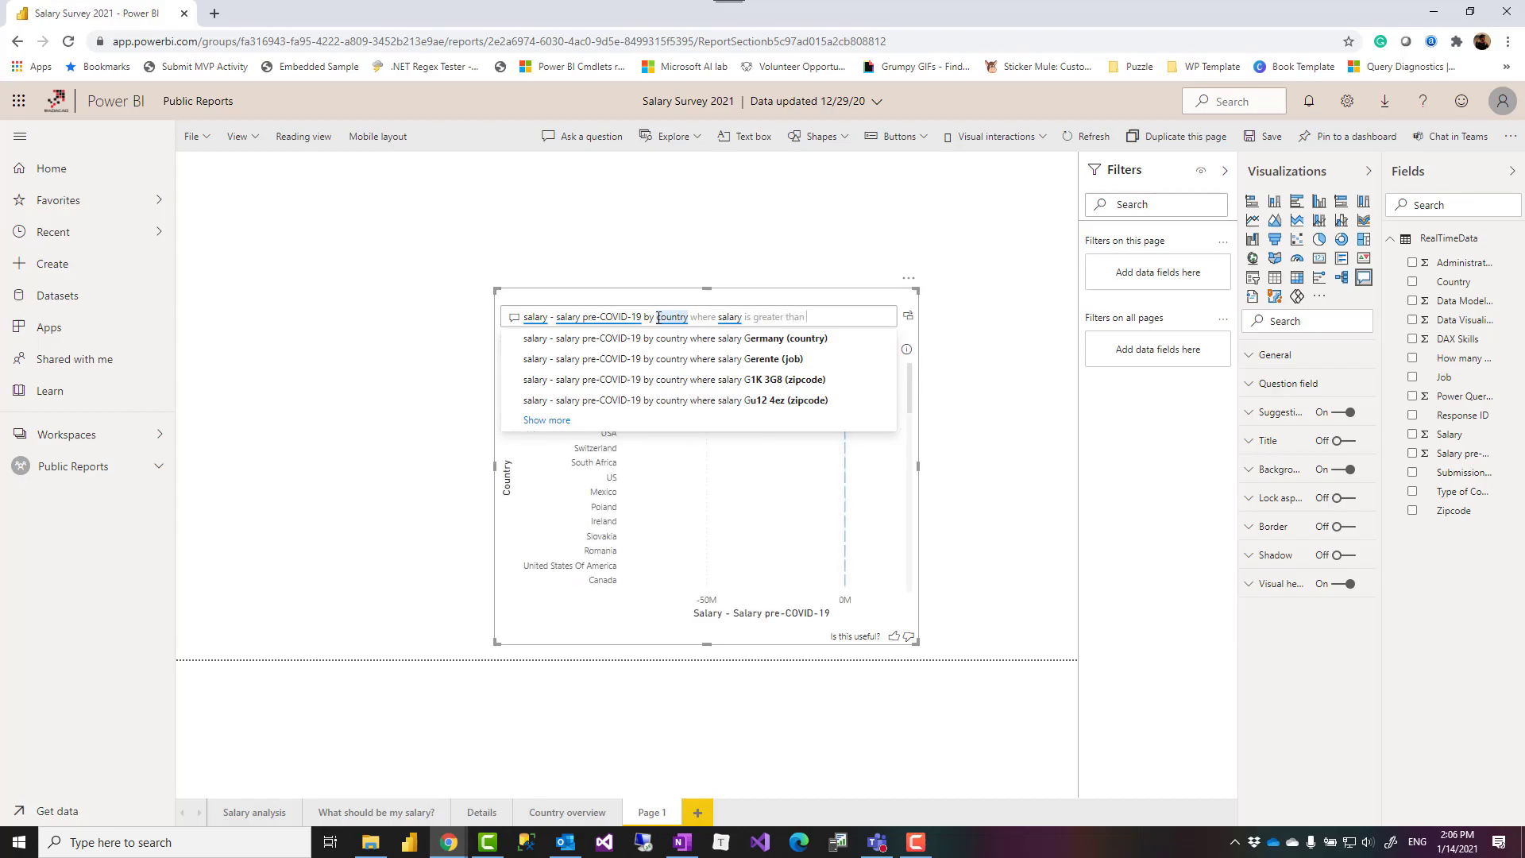
text(0)
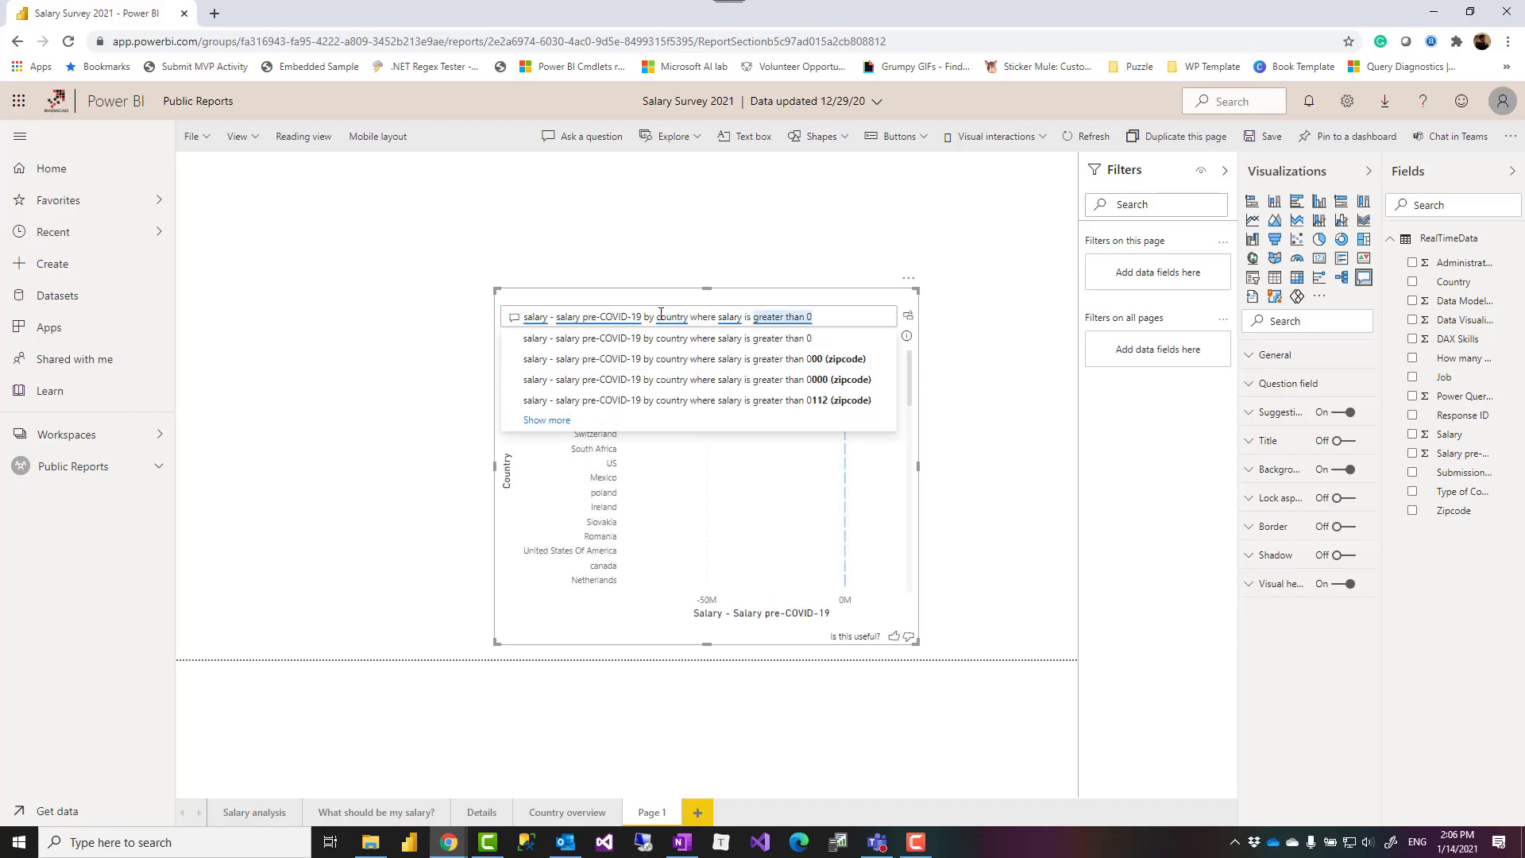
drag(779, 303, 755, 226)
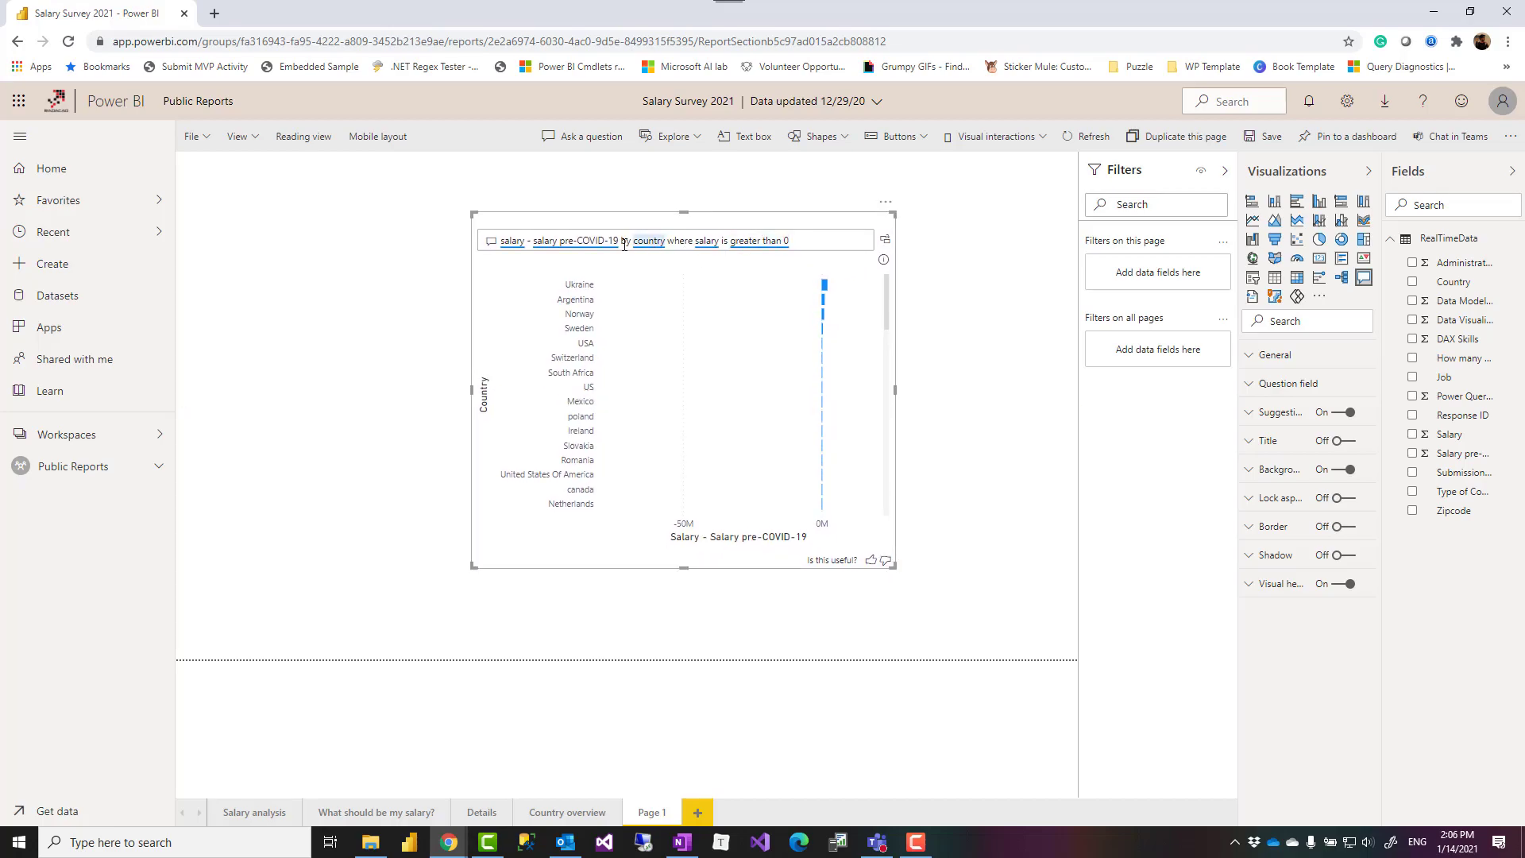
click(529, 241)
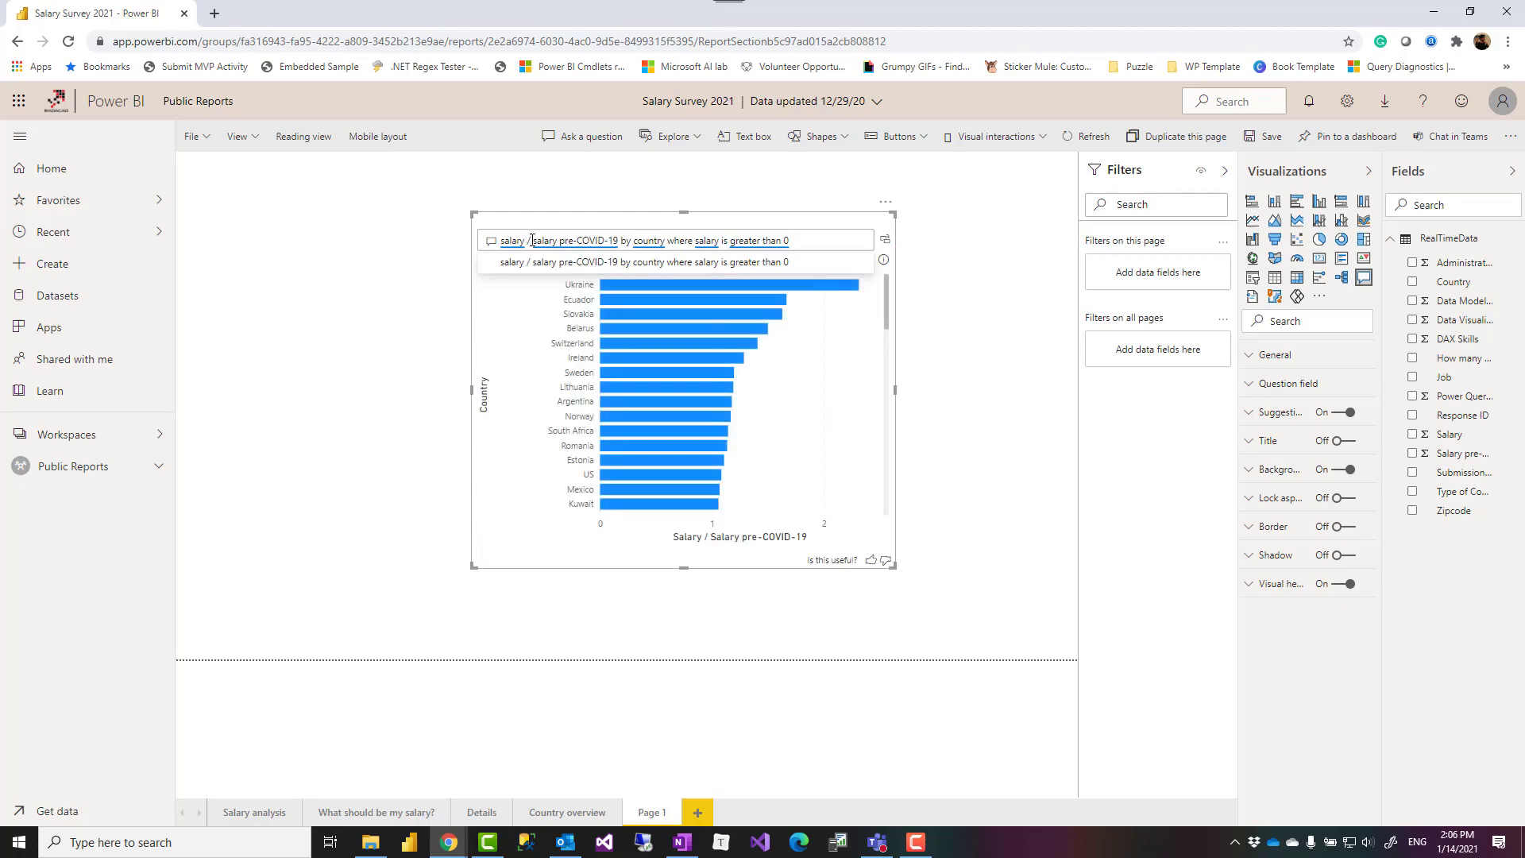
click(796, 220)
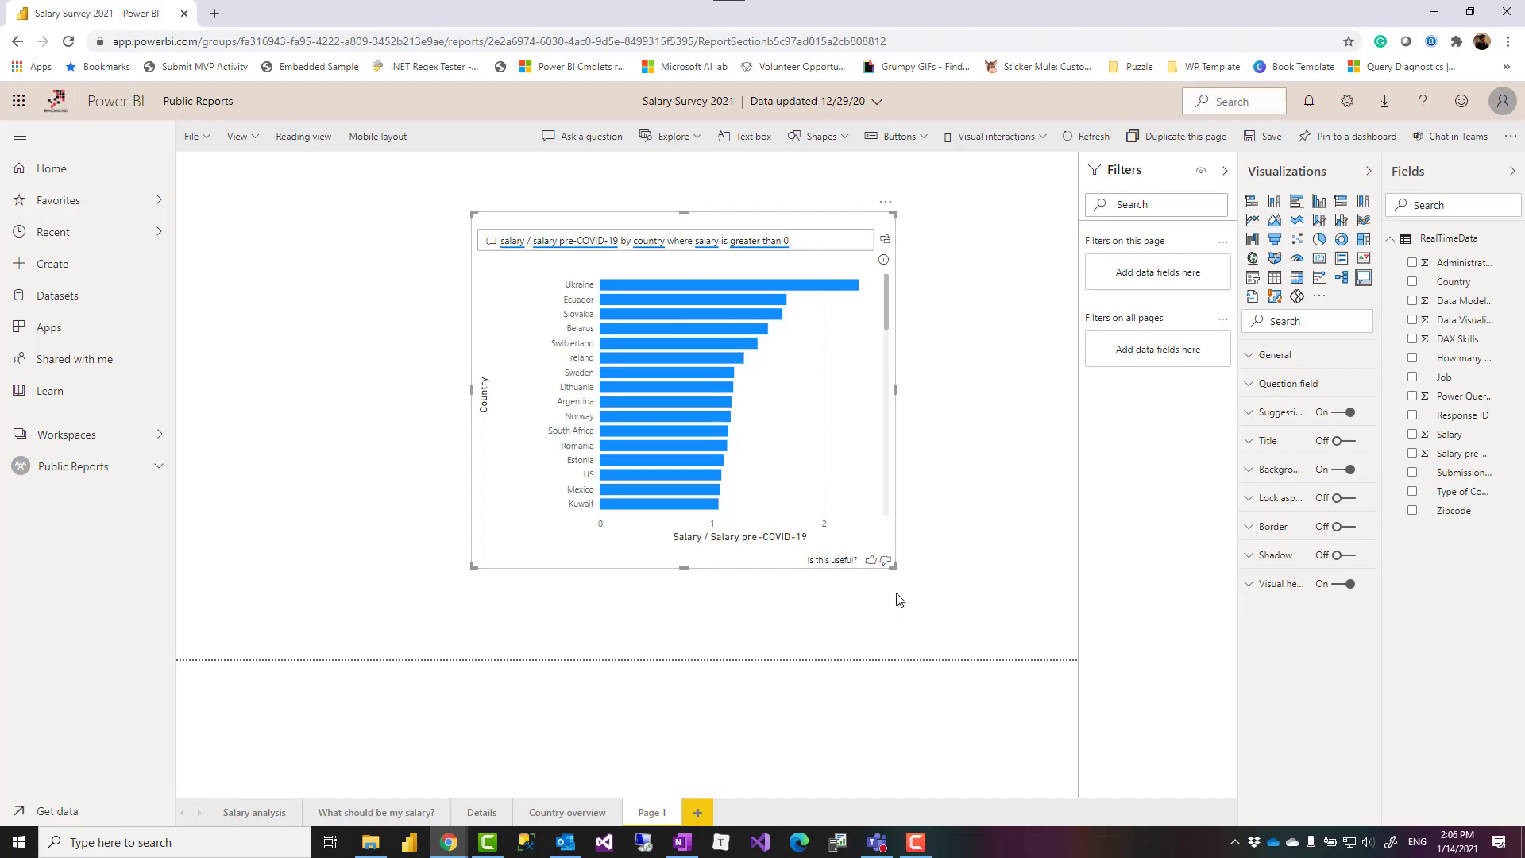
drag(894, 566, 906, 630)
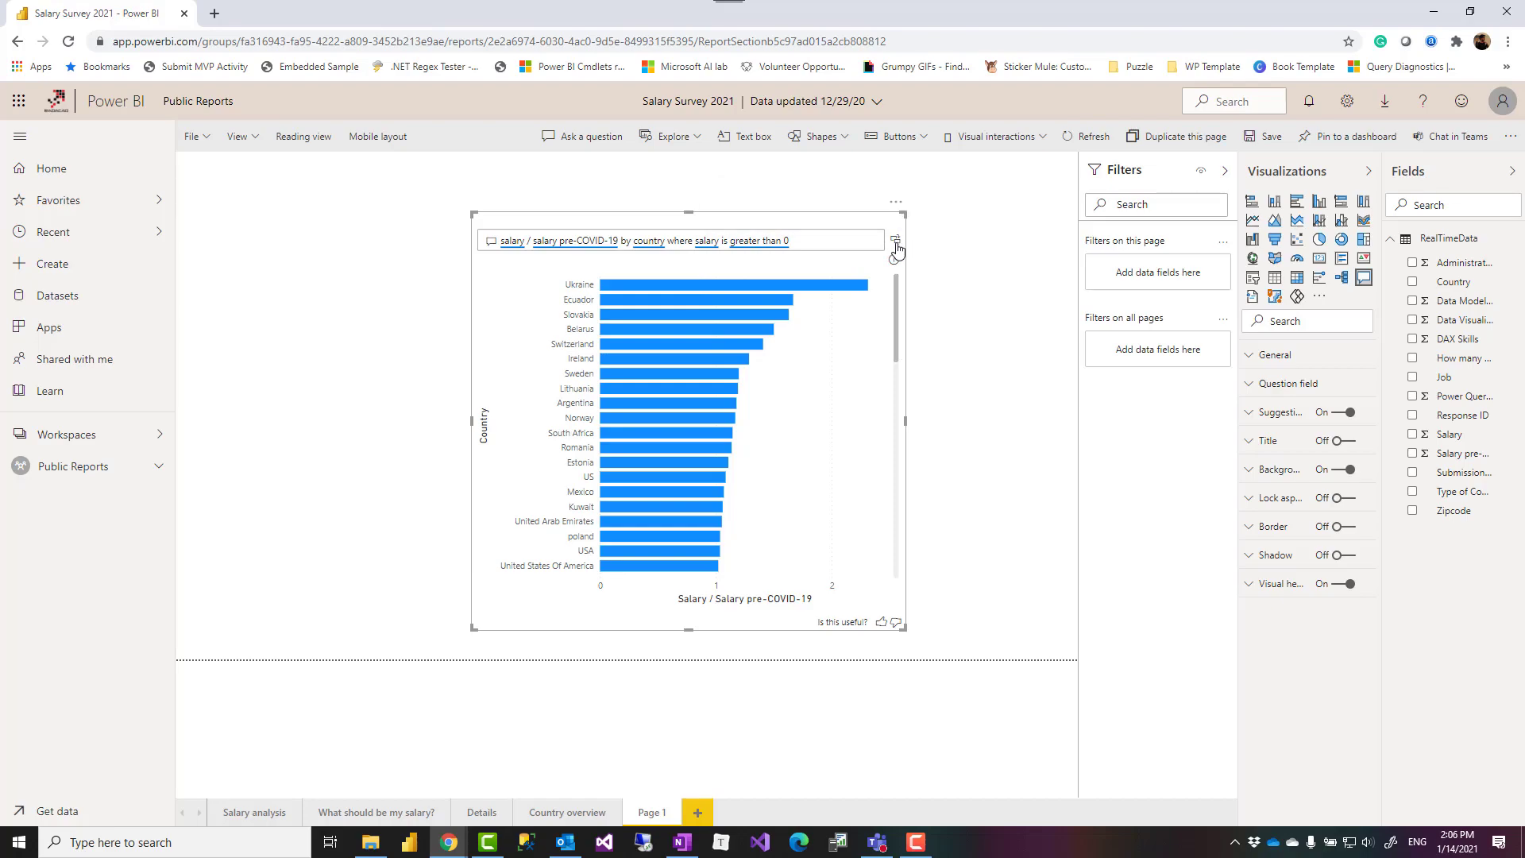
Step: Convert the Q&A answer into a standard bar chart and show its fields
click(896, 243)
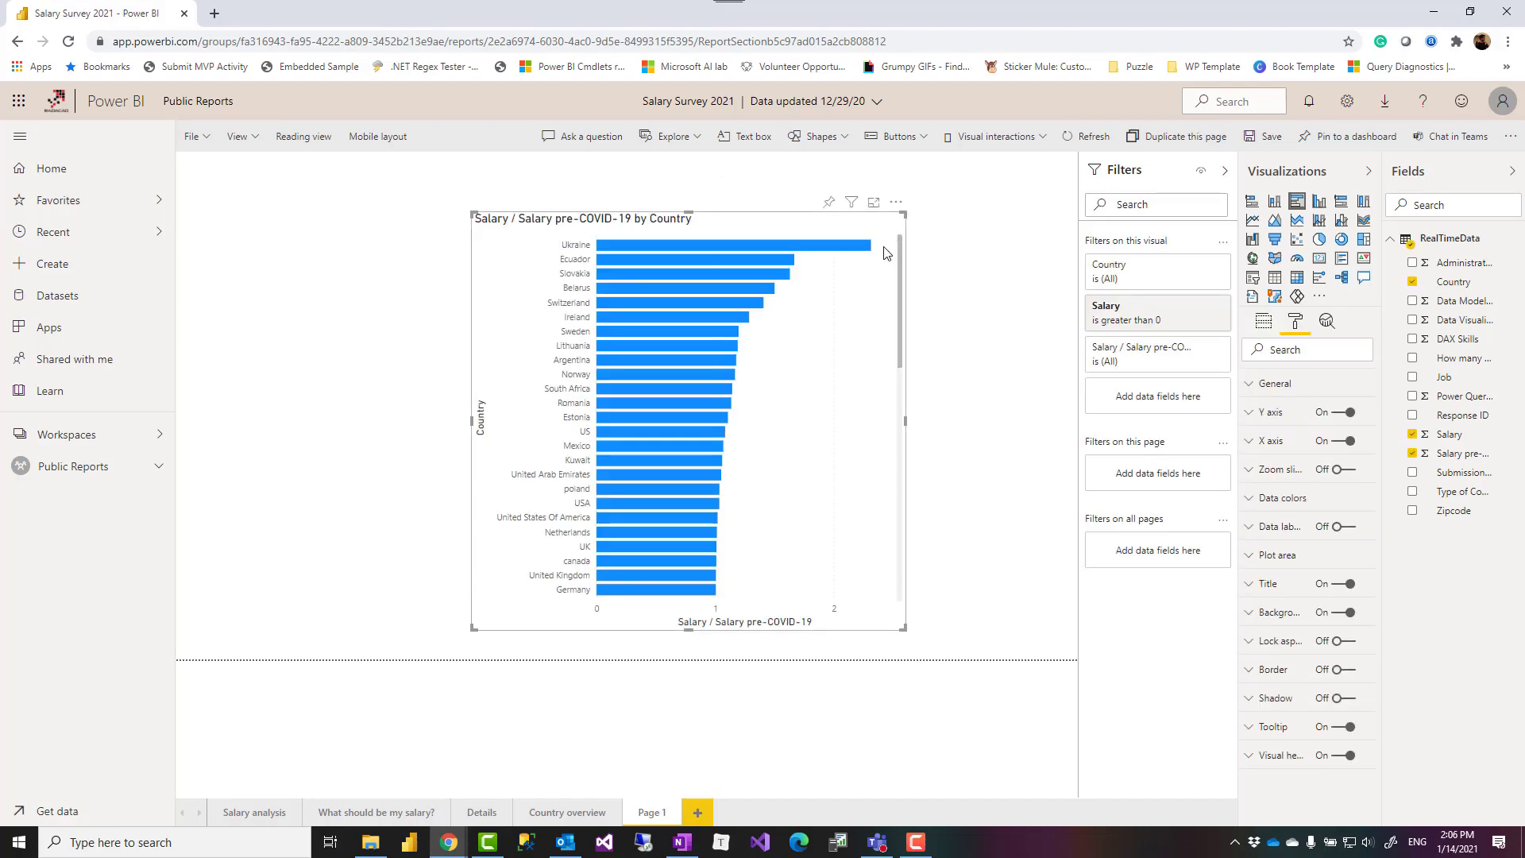
click(1264, 321)
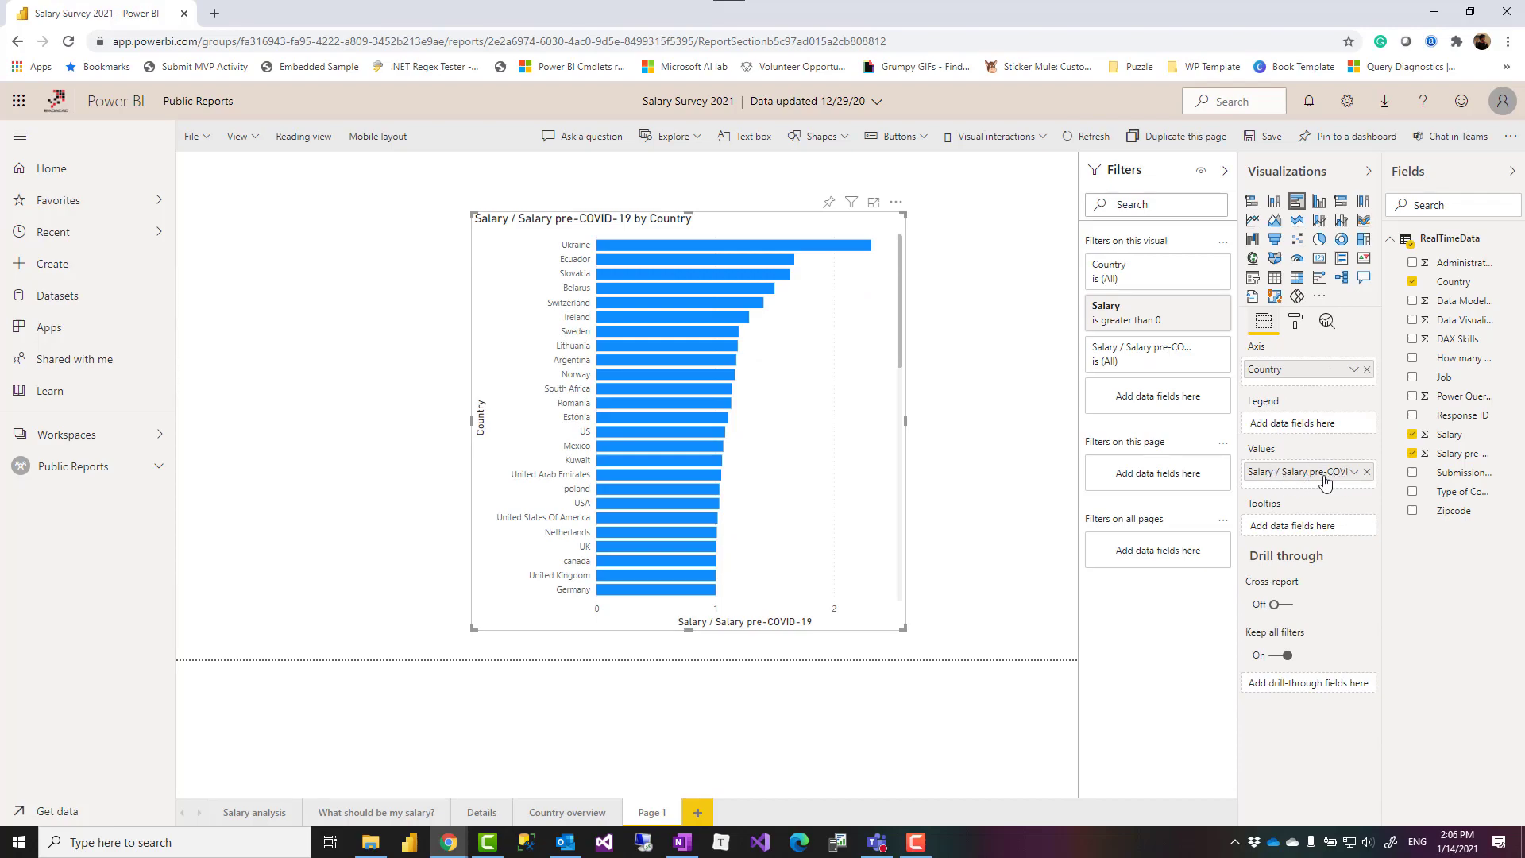